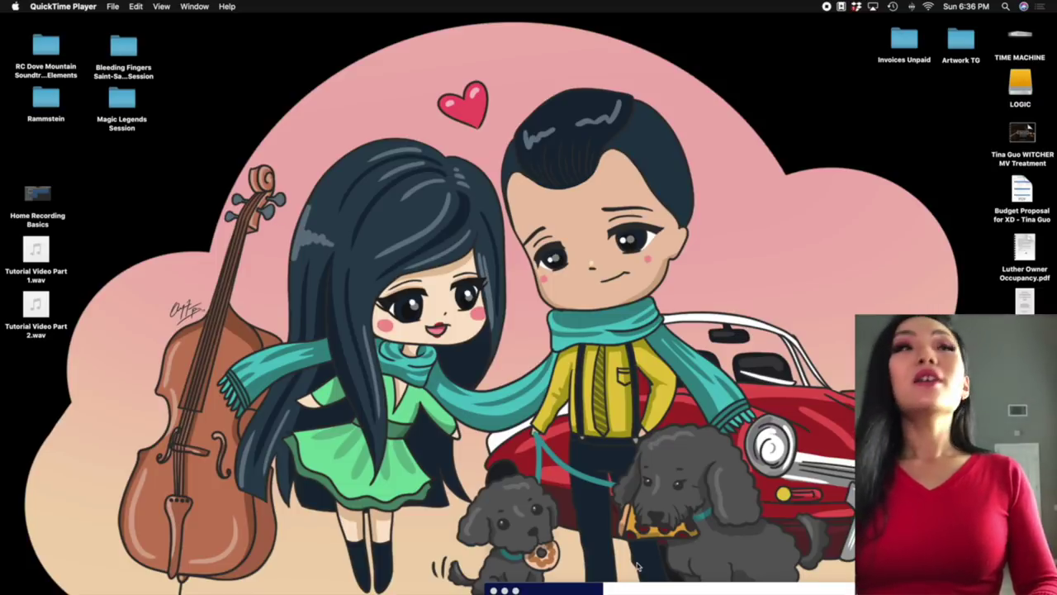
- Switch to Logic Pro X and start a new empty project with the new-track options
mouse_move(3, 304)
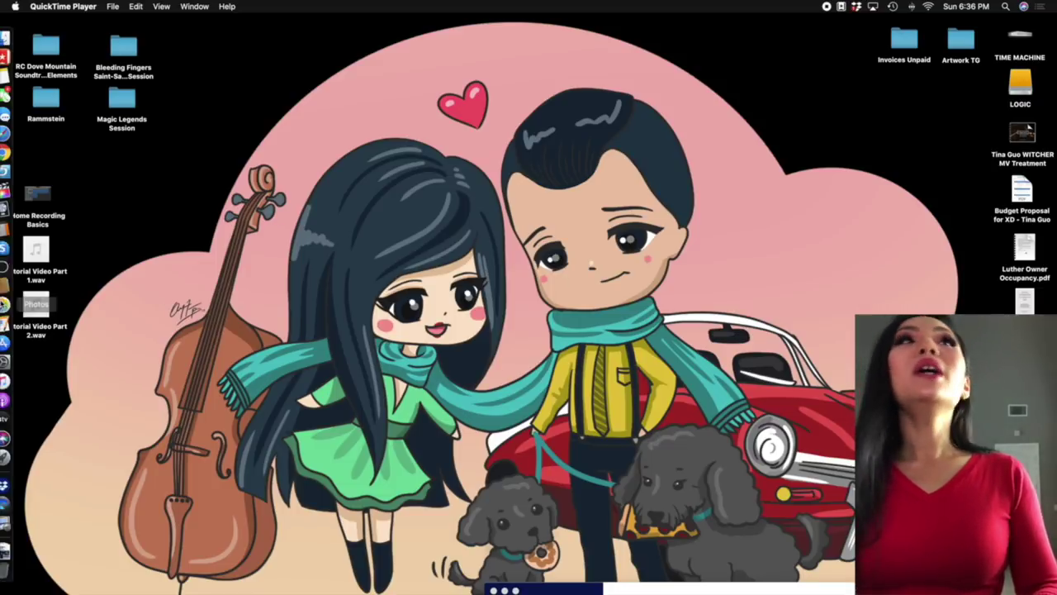
click(13, 208)
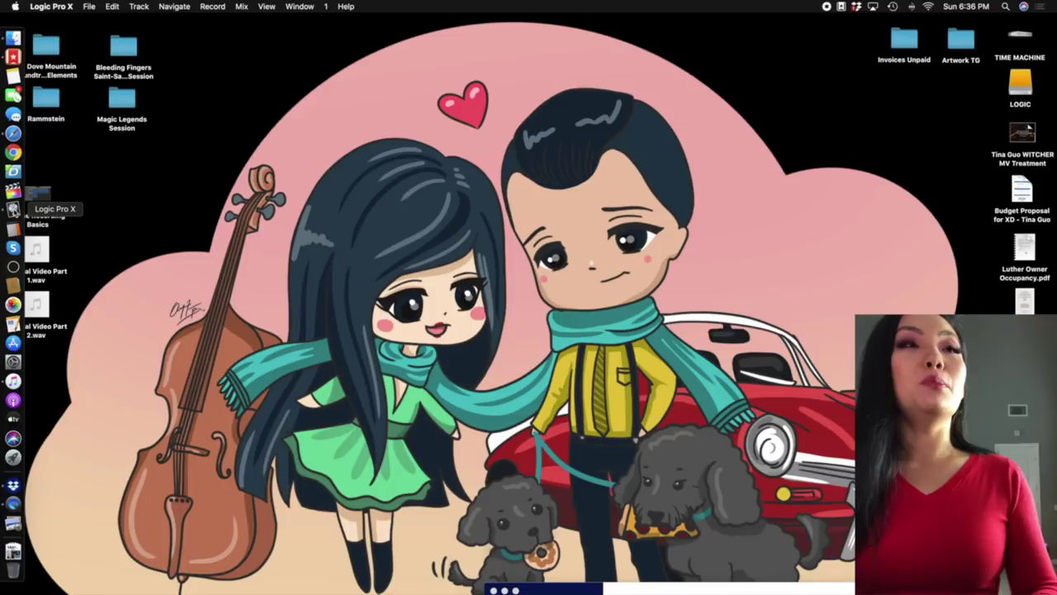
click(89, 6)
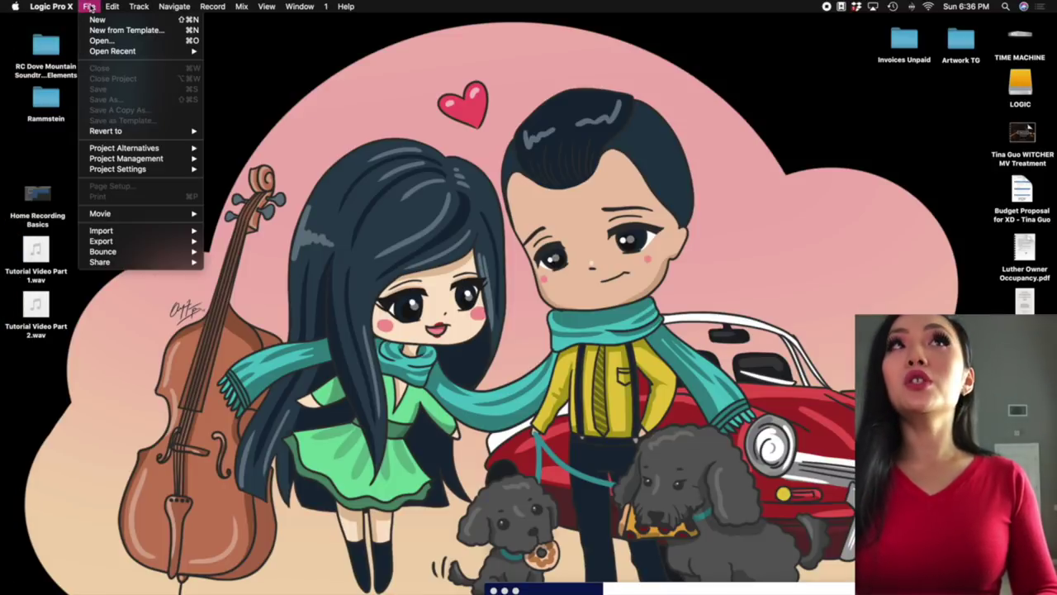
click(97, 22)
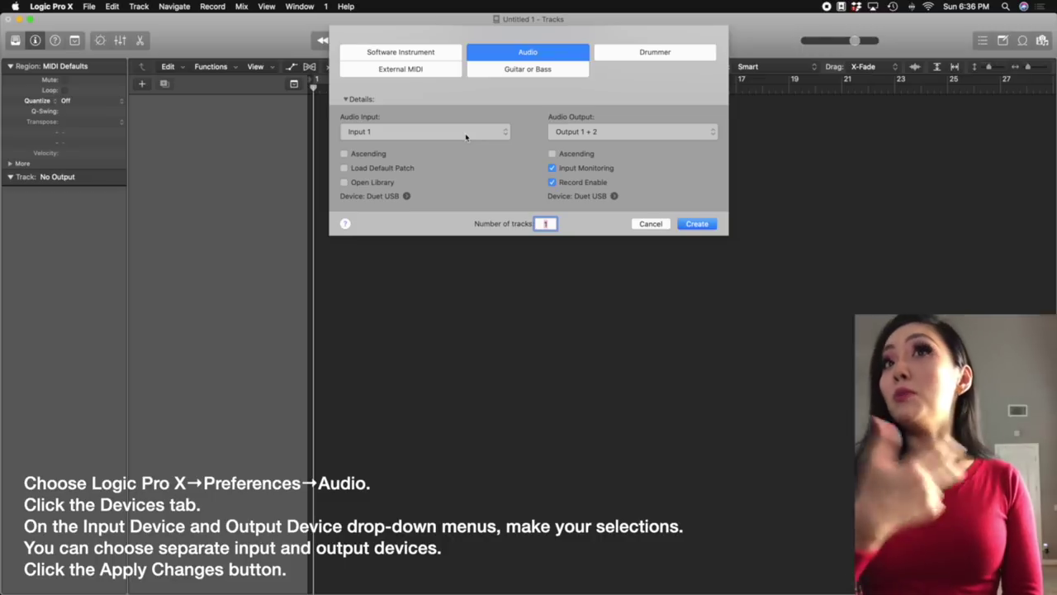
- Create one audio track using Input 1 and Output 1 + 2
click(465, 137)
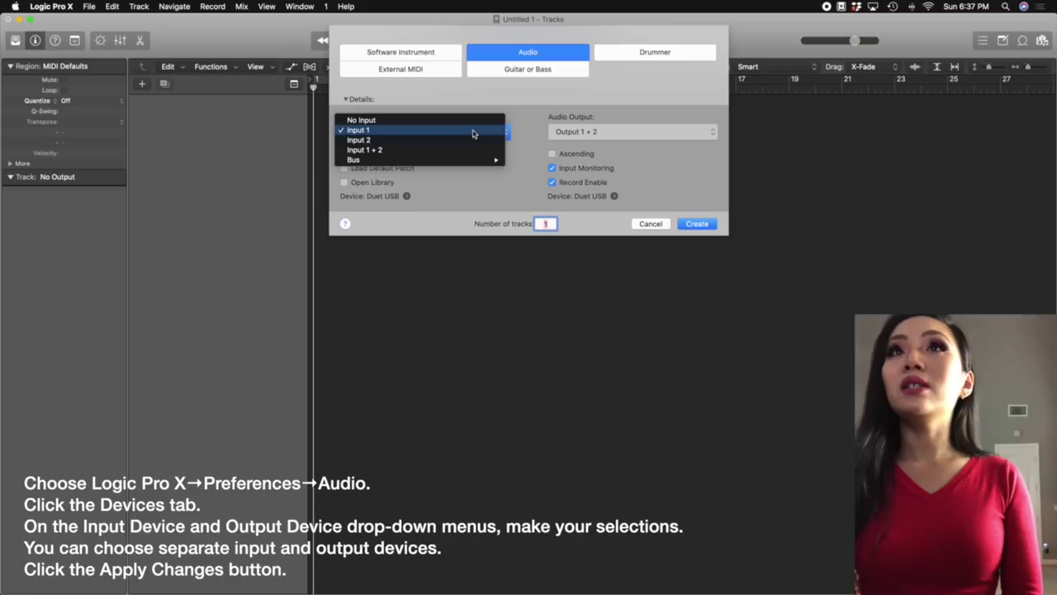
click(473, 133)
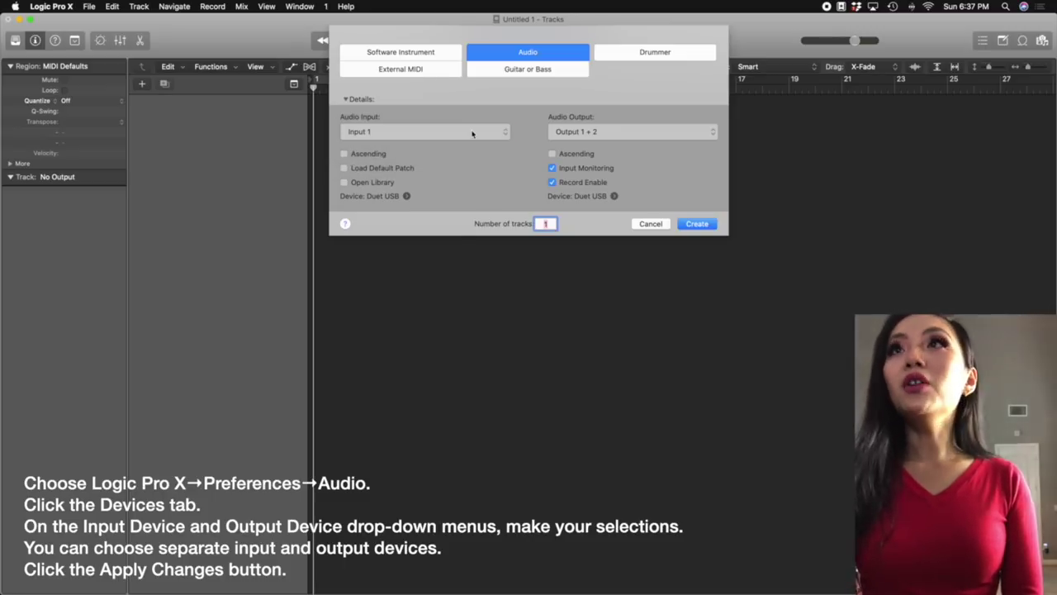
click(649, 138)
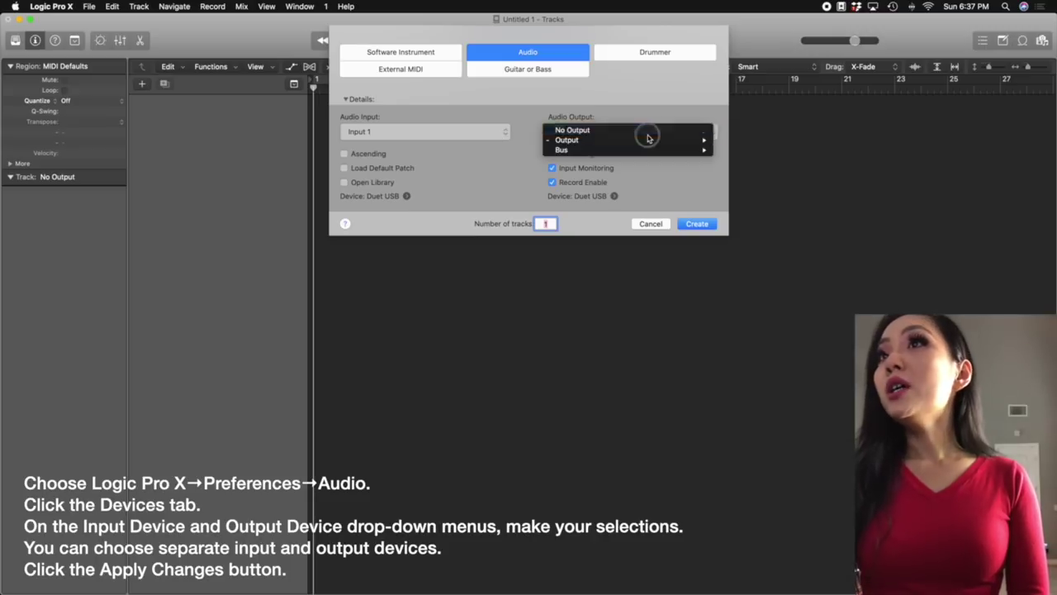
mouse_move(647, 143)
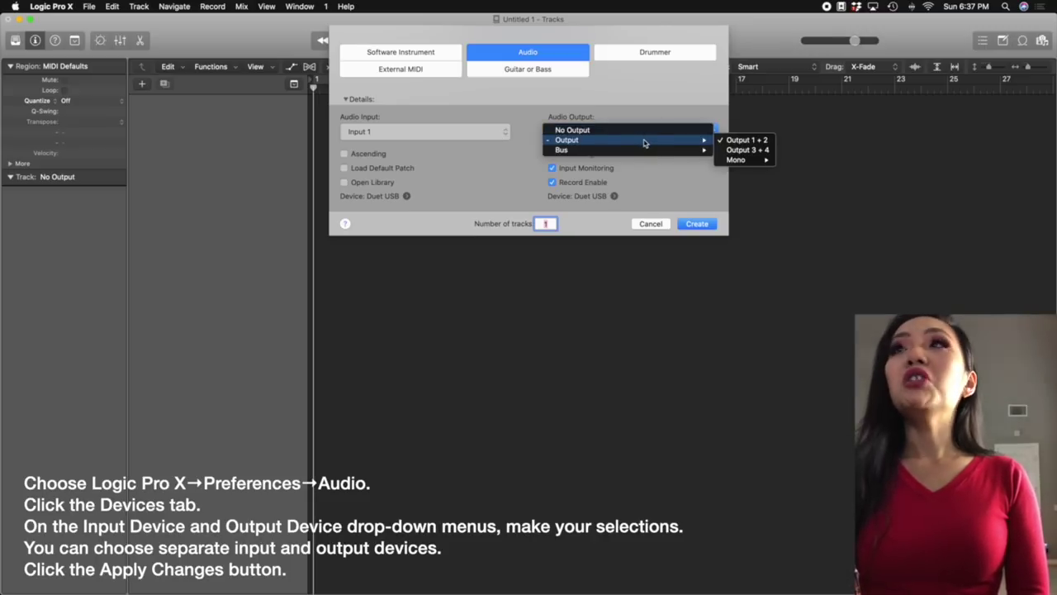
click(604, 141)
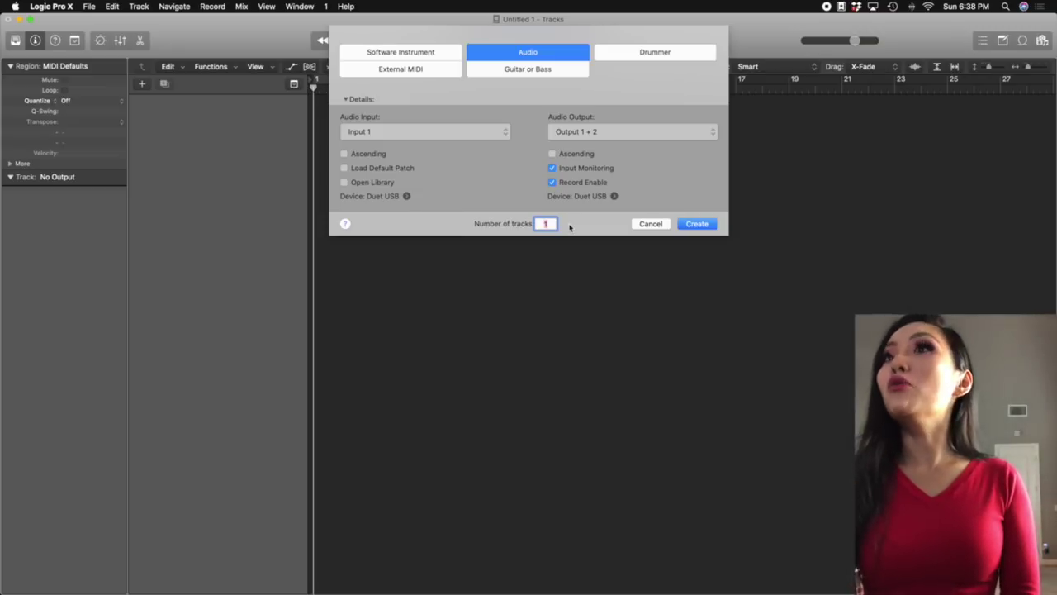
click(698, 225)
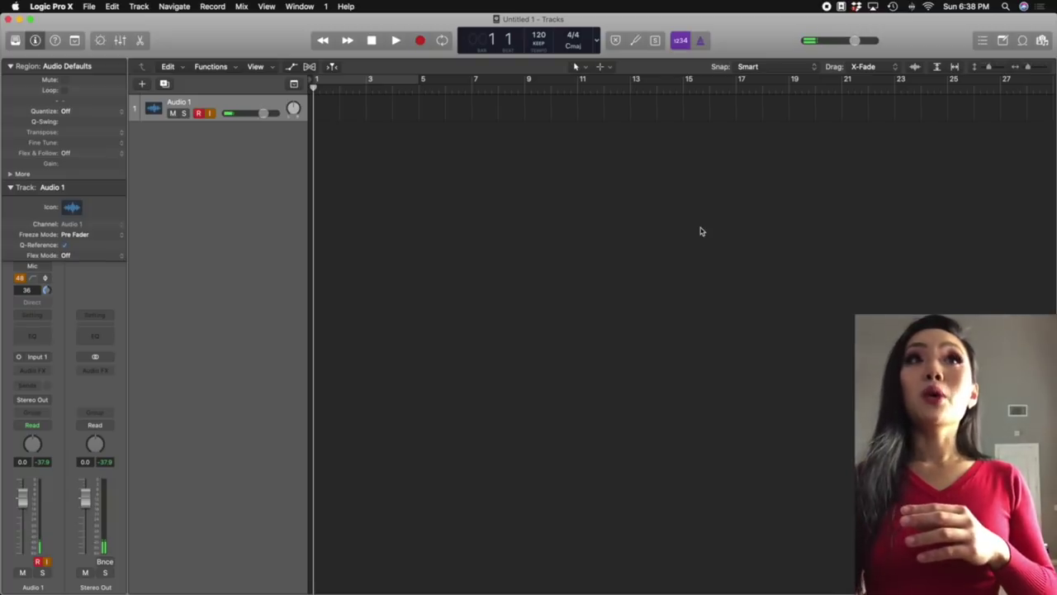
- Rename the Audio 1 track to Lalalala and switch off its input monitoring
scroll(411, 150, right, 1)
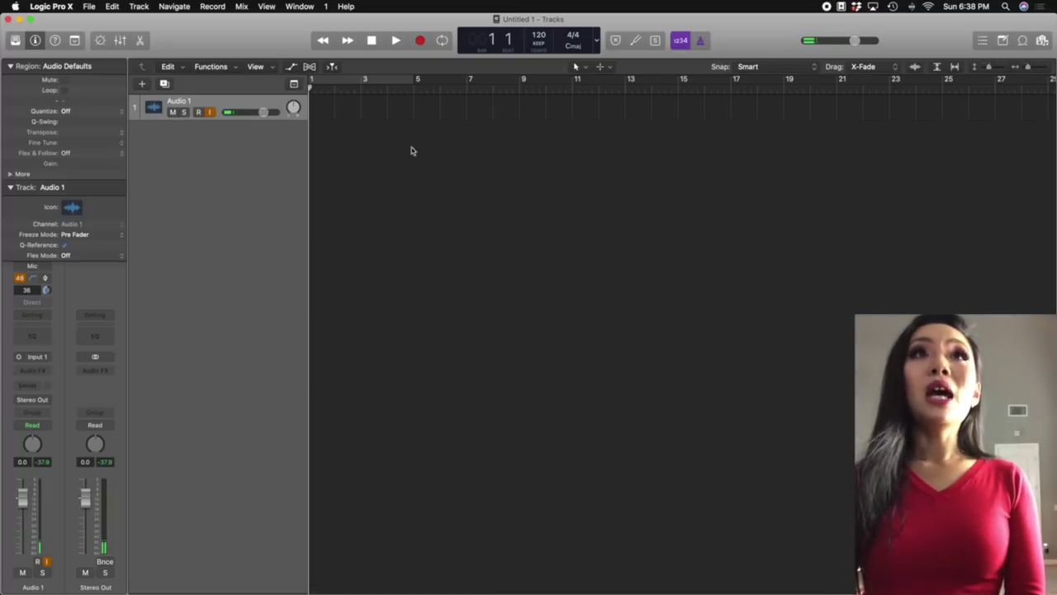
double_click(190, 101)
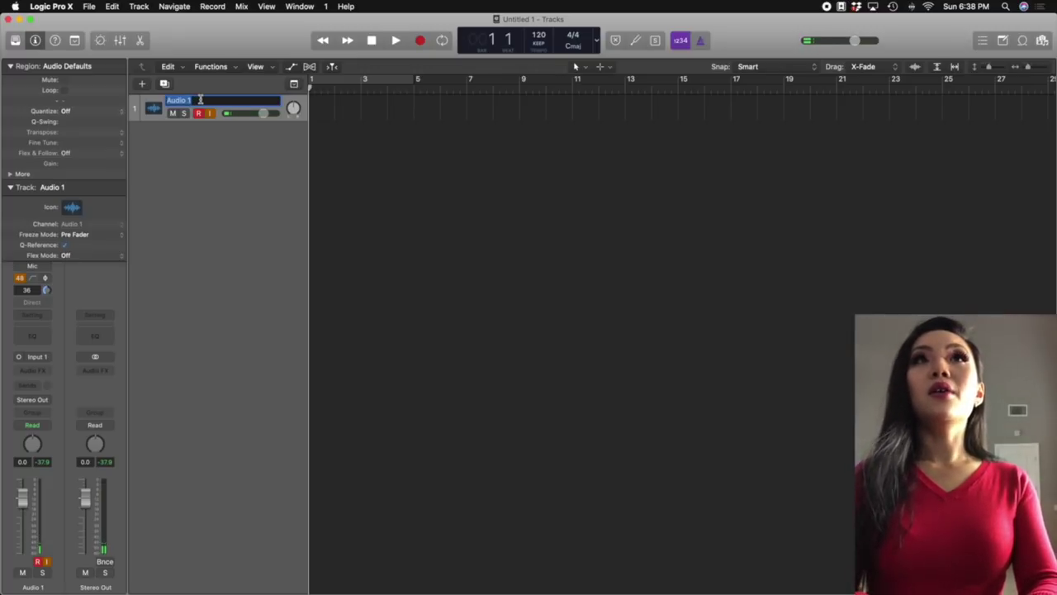
text(Lalala)
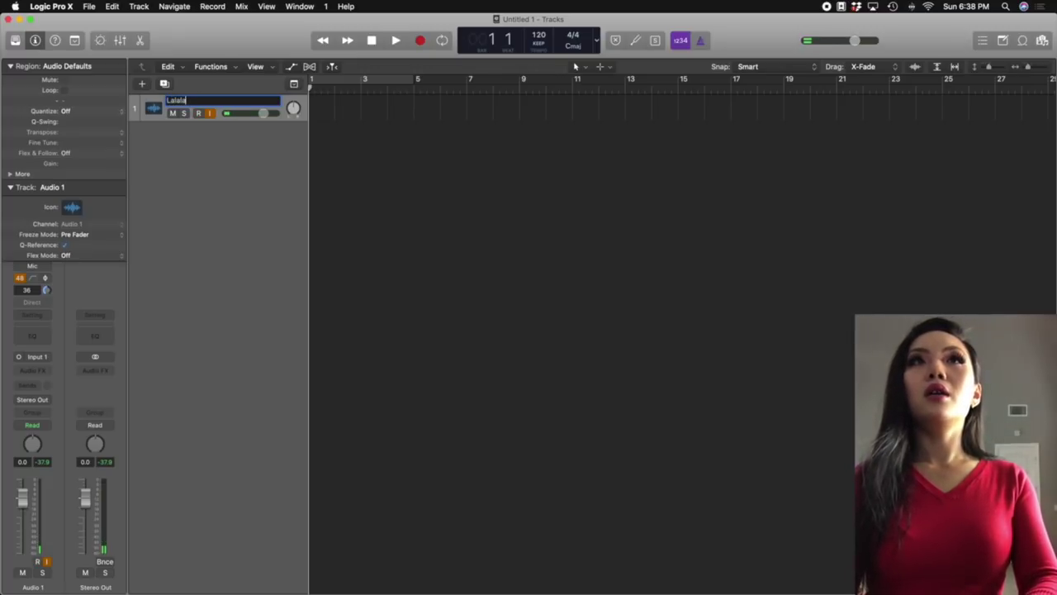
key(Return)
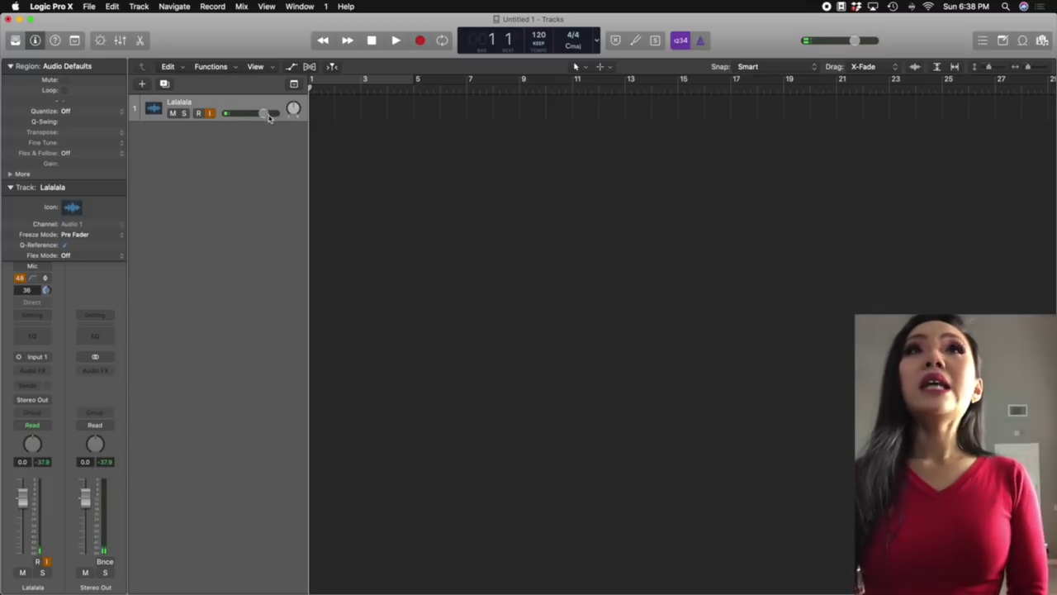
click(211, 114)
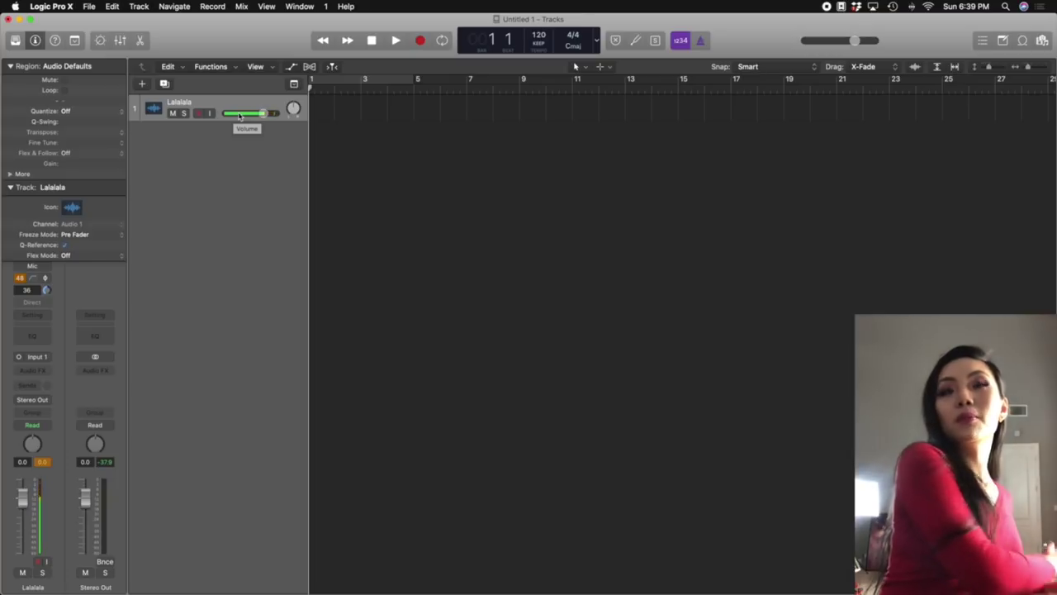
- Record-arm the Lalalala track and turn its input monitoring back on
scroll(238, 113, left, 2)
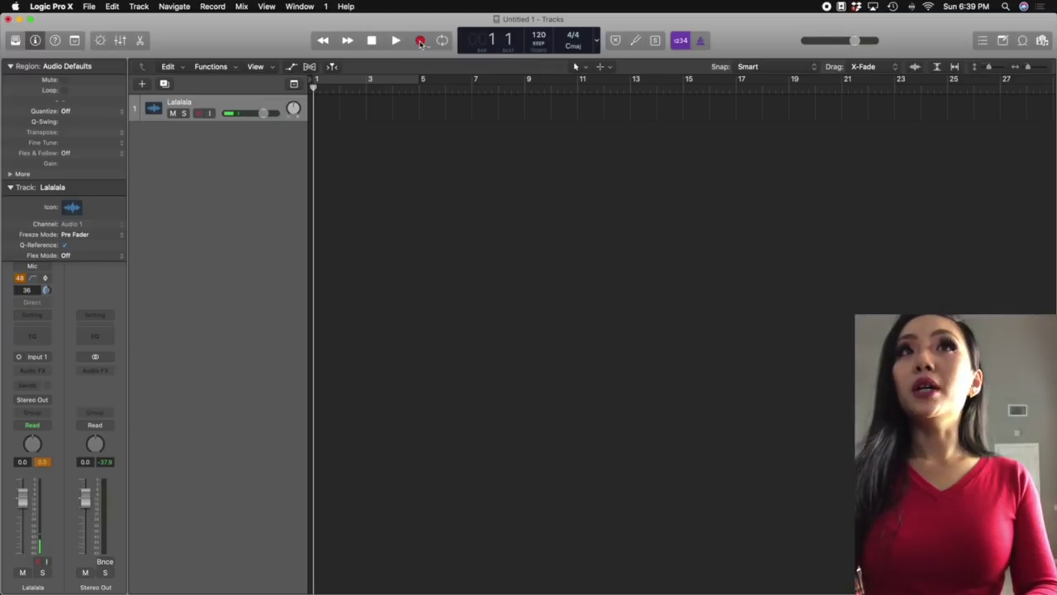
click(200, 113)
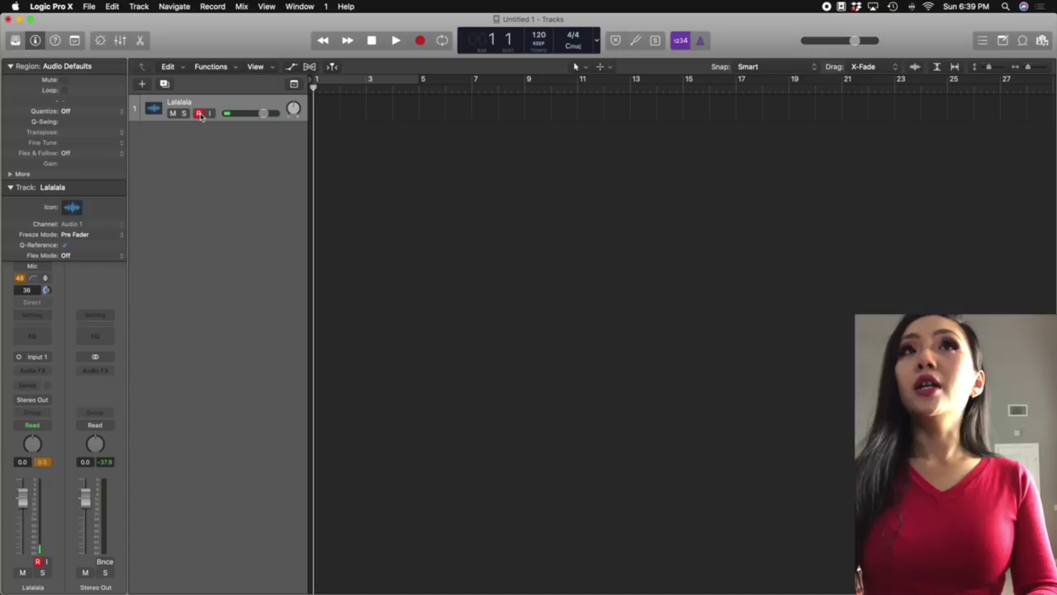
click(209, 113)
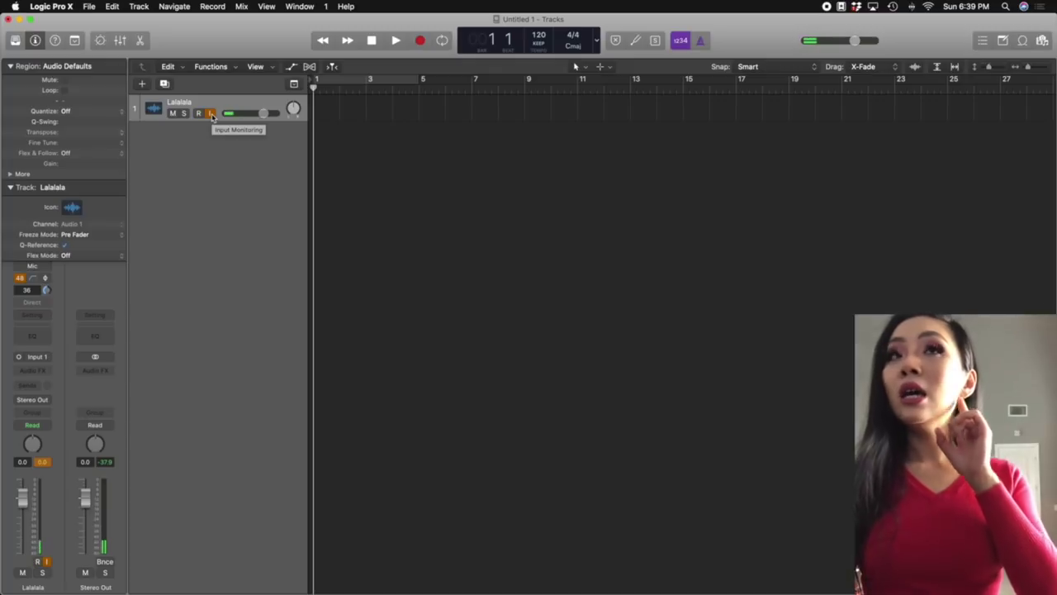
key(alt+r)
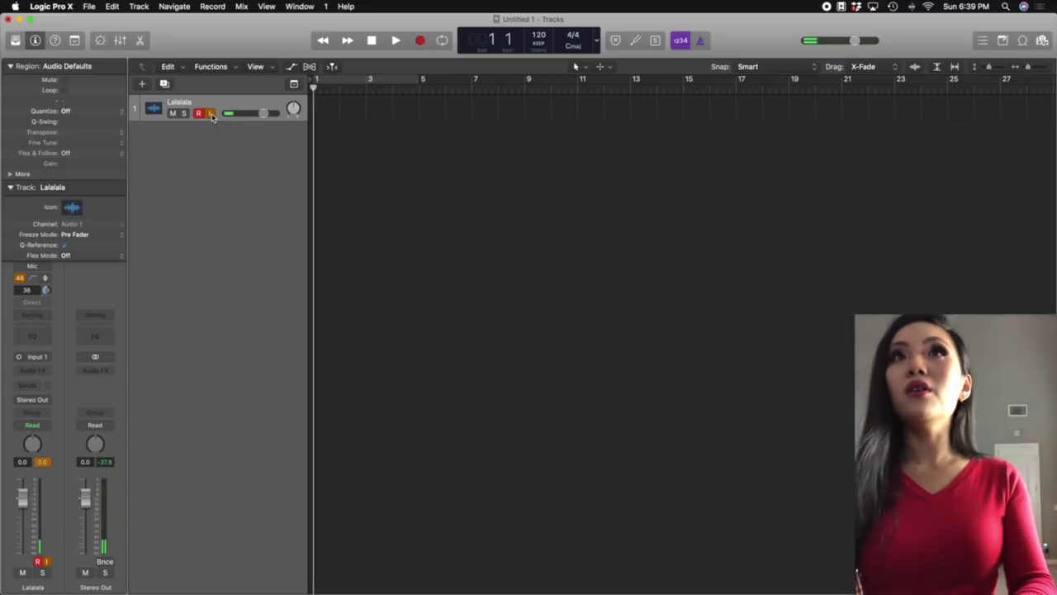
- Record a short test take, delete the recorded region, and return the playhead to bar 1
key(r)
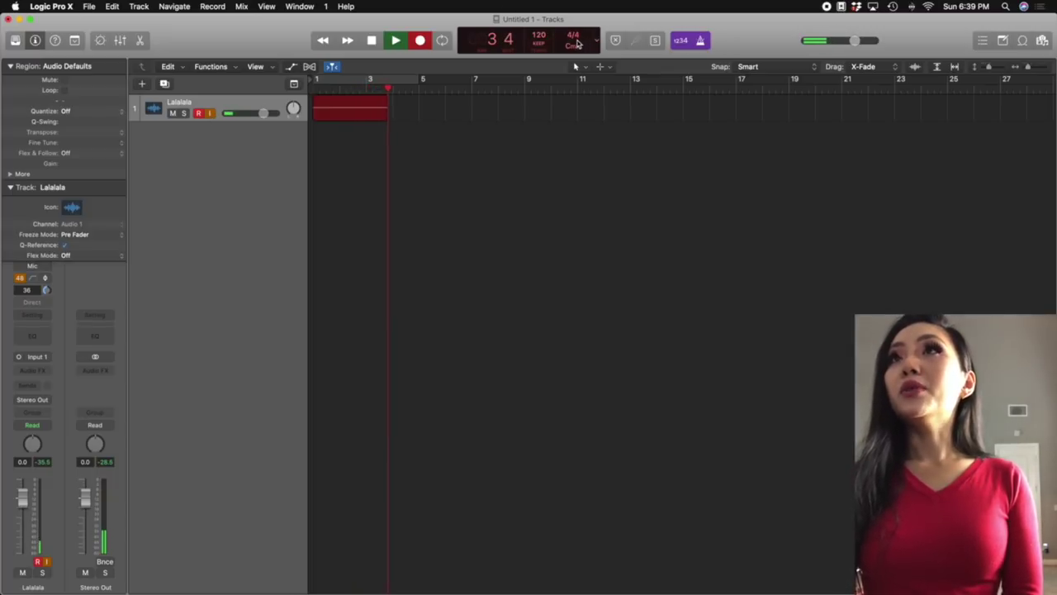
key(space)
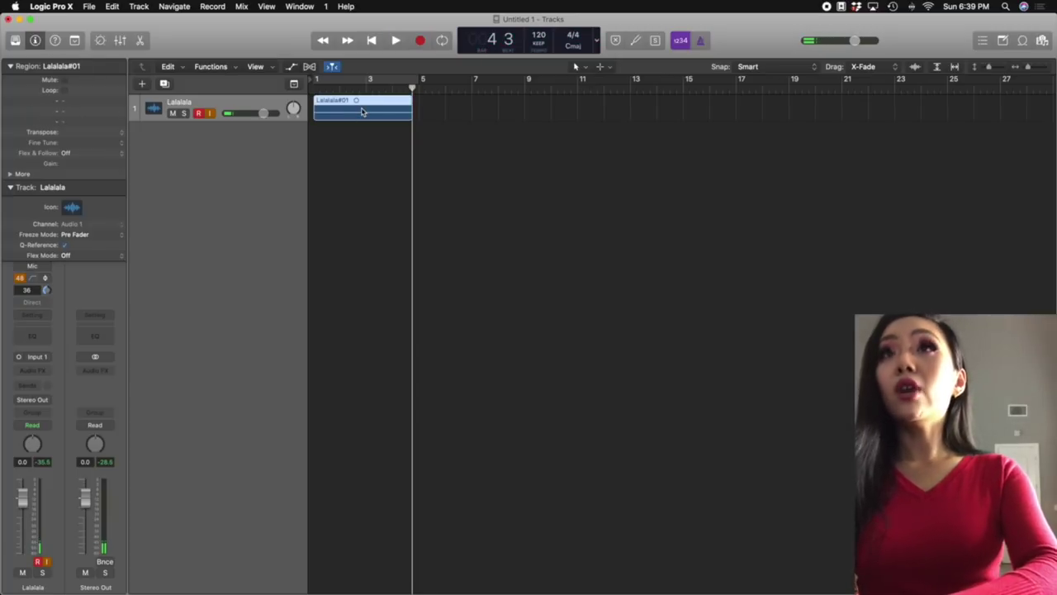
key(BackSpace)
key(Return)
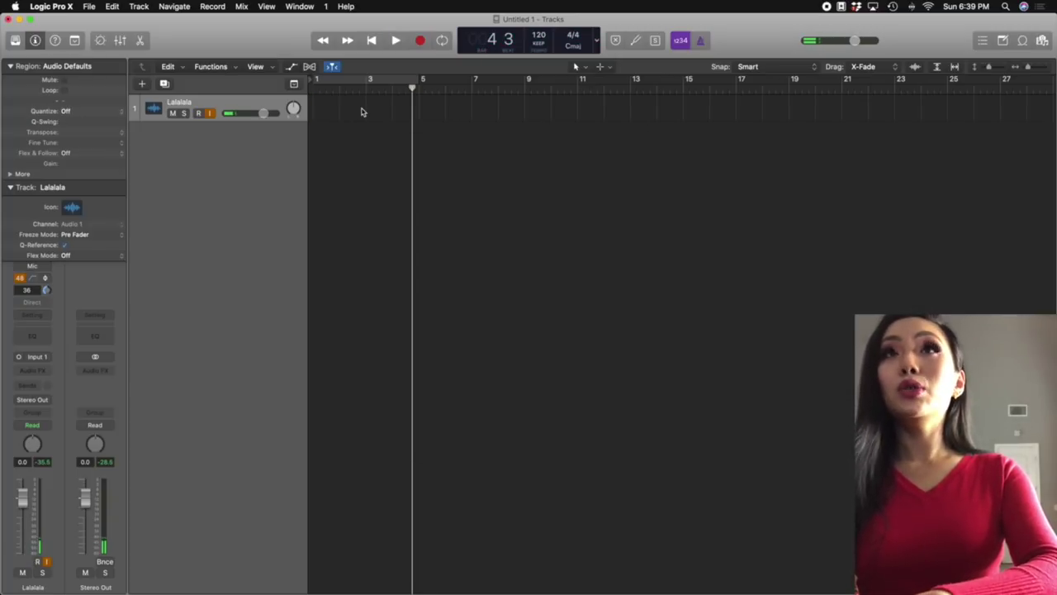
click(313, 89)
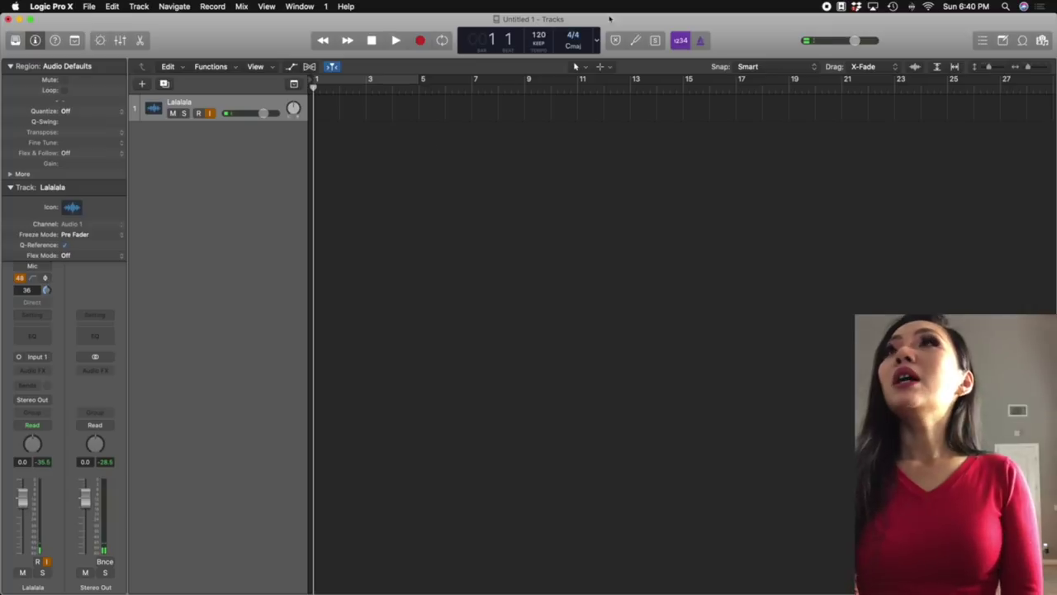
click(598, 40)
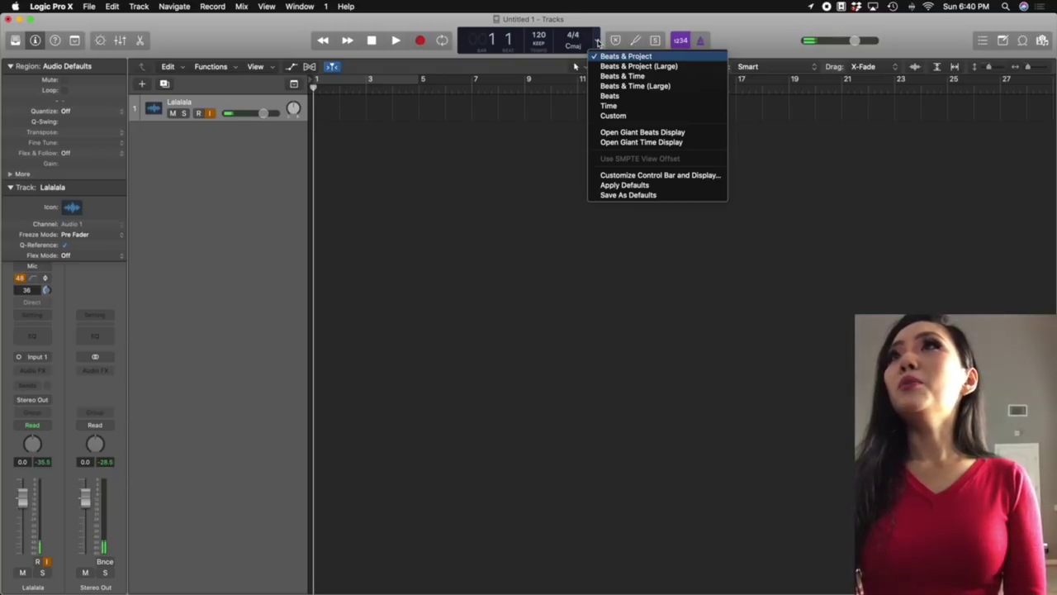
click(613, 116)
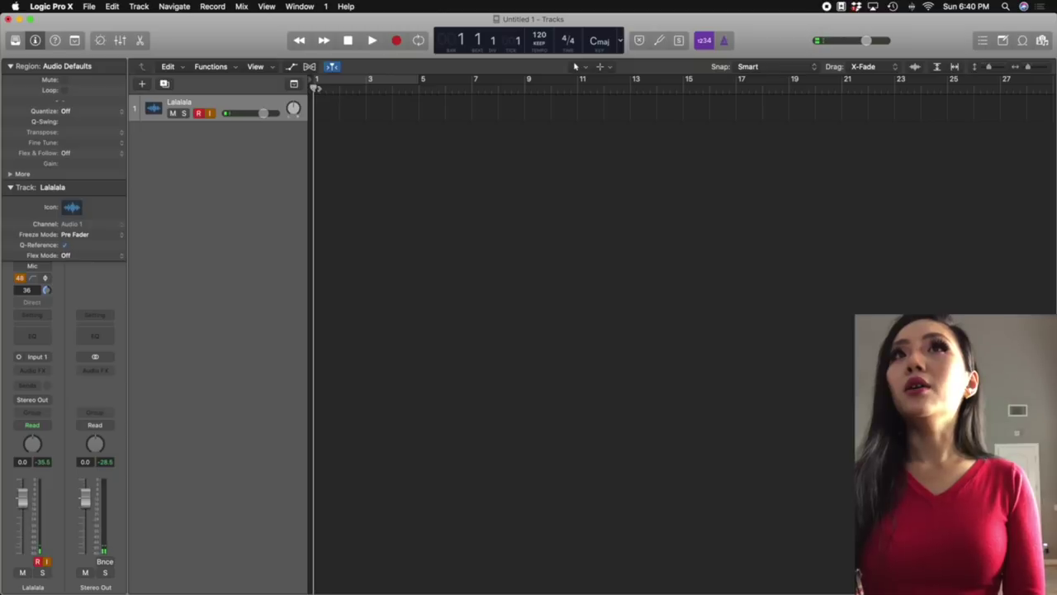
mouse_move(316, 87)
mouse_down()
mouse_move(335, 88)
mouse_move(295, 86)
mouse_up()
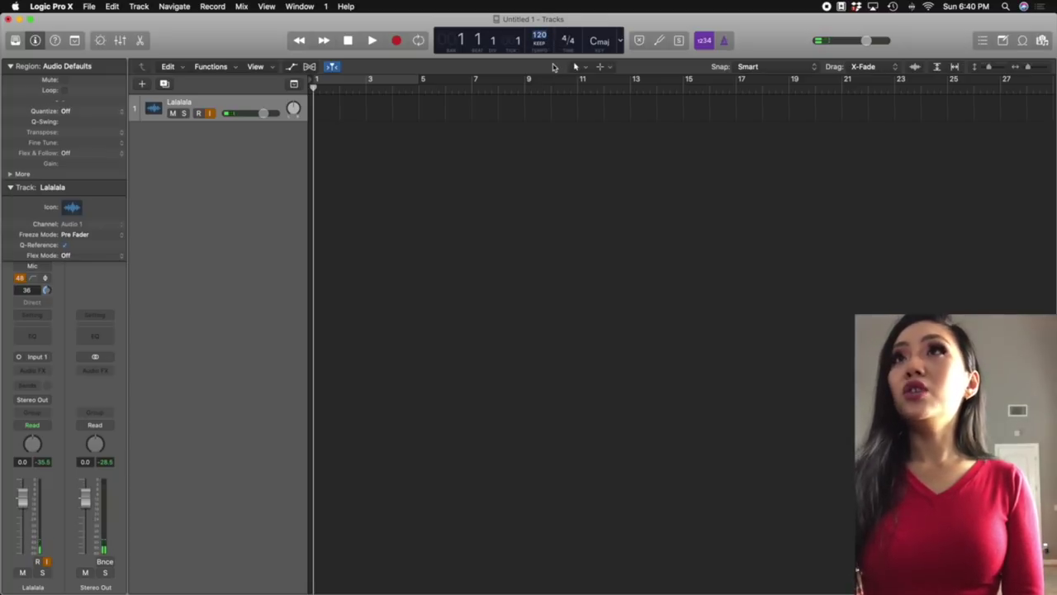
text(95)
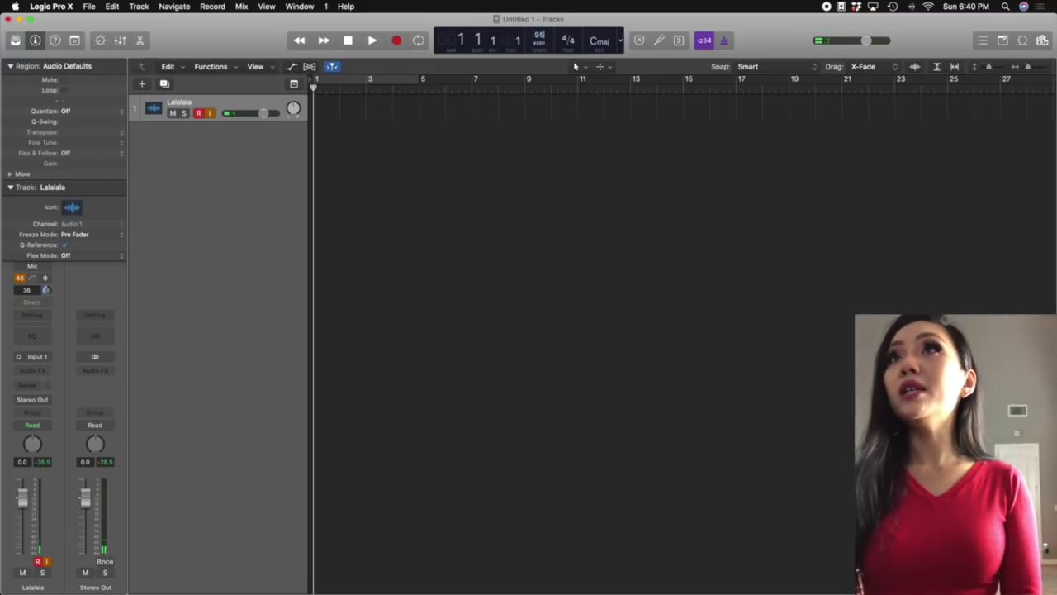
click(568, 41)
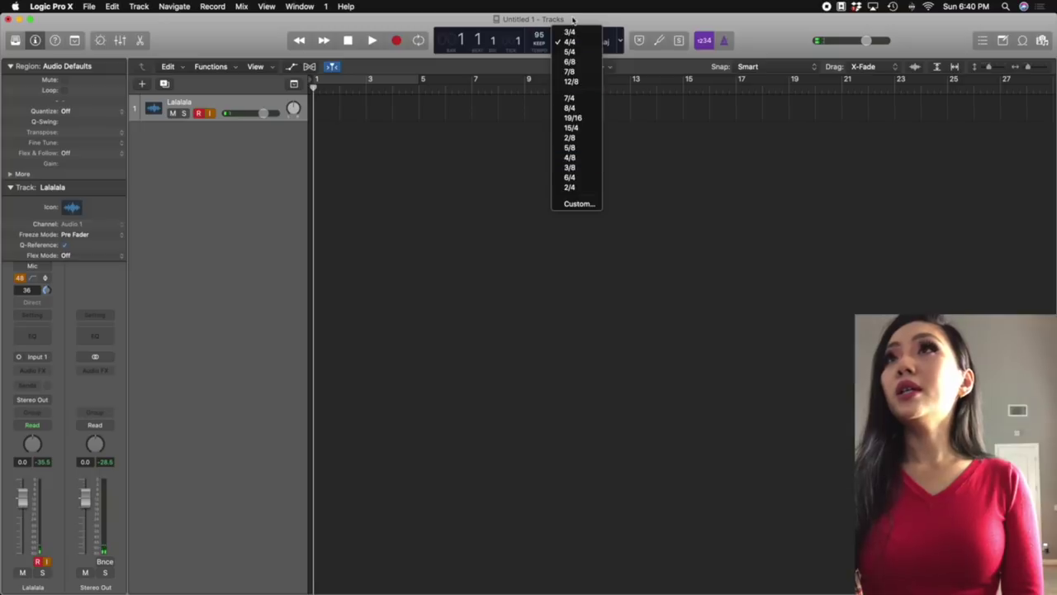
click(659, 165)
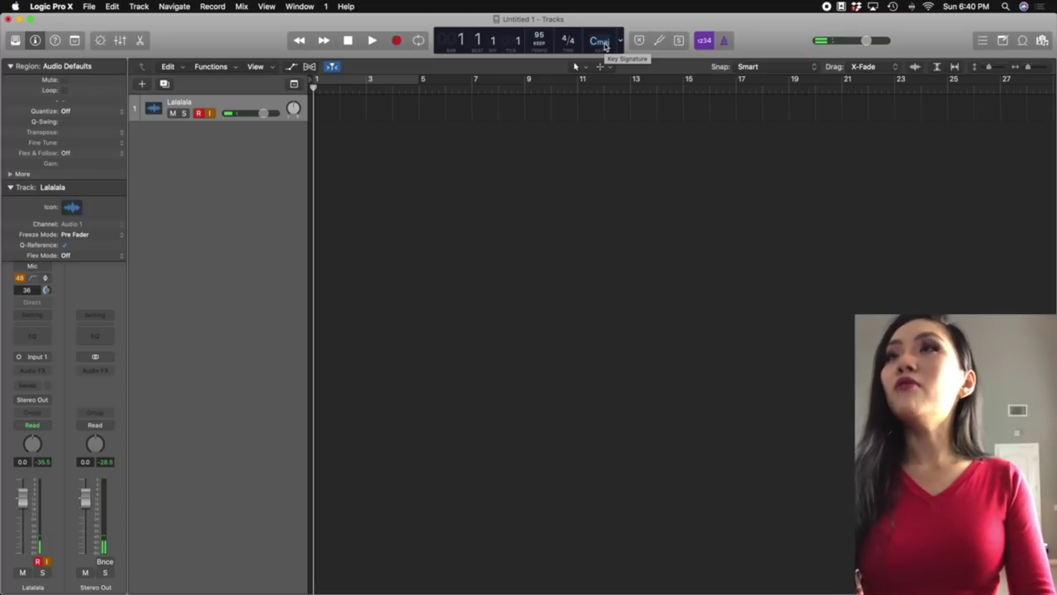
click(606, 45)
scroll(607, 45, up, 5)
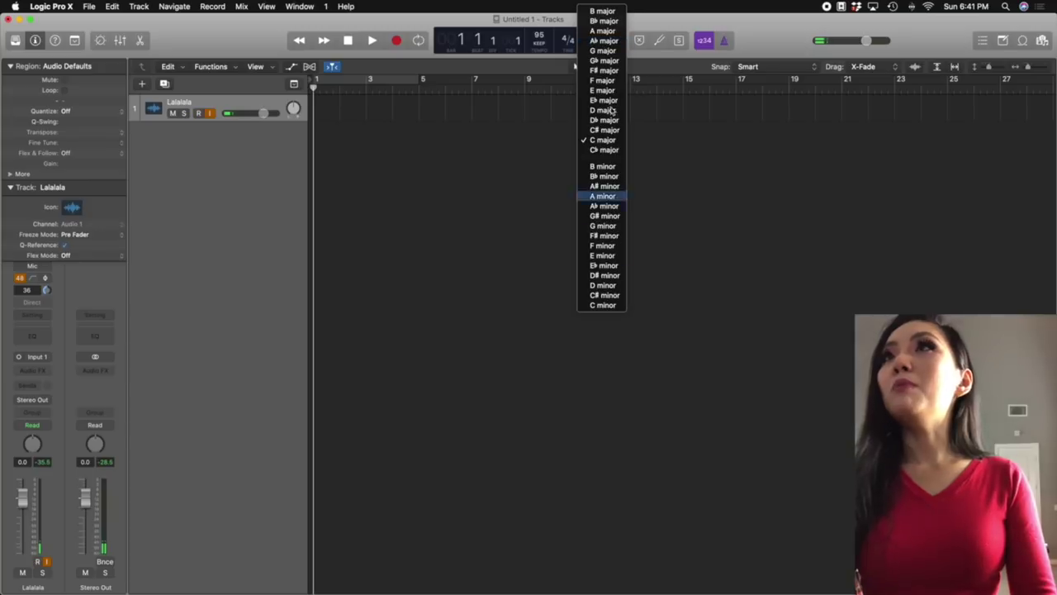
click(780, 206)
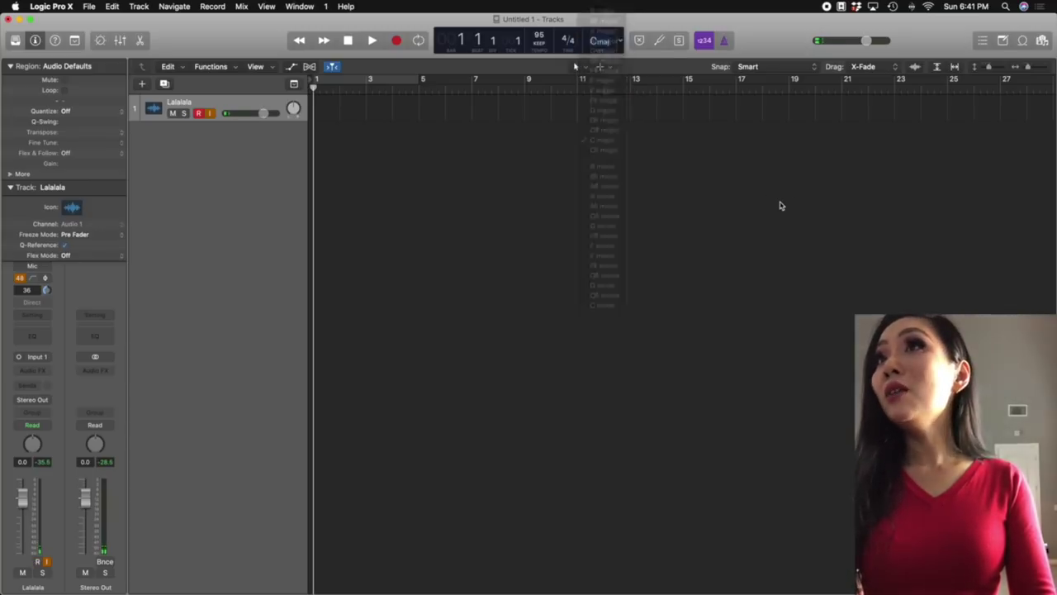
click(620, 42)
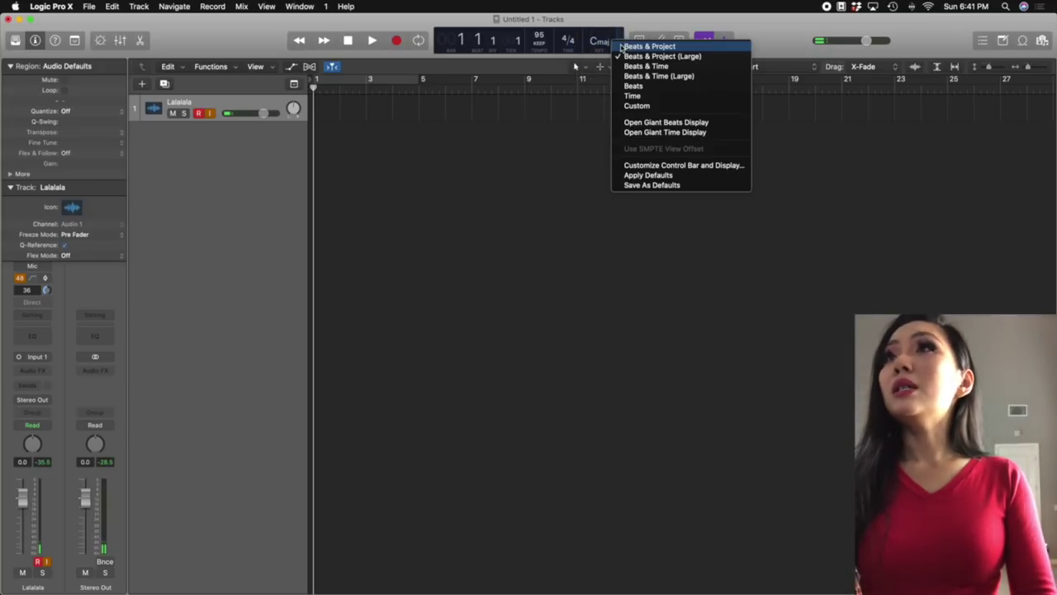
click(647, 66)
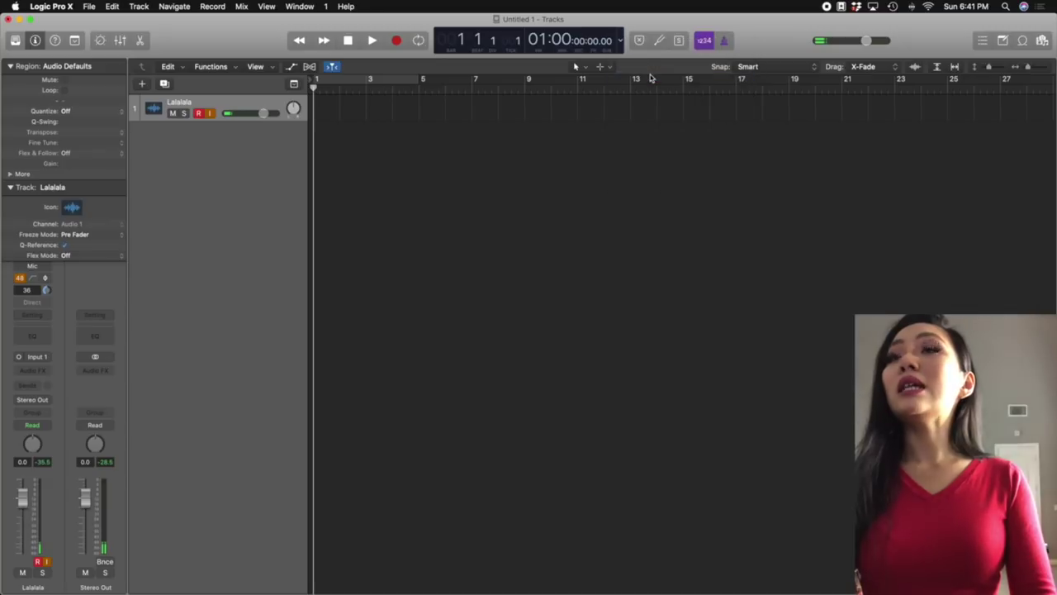
drag(526, 75, 345, 108)
click(620, 40)
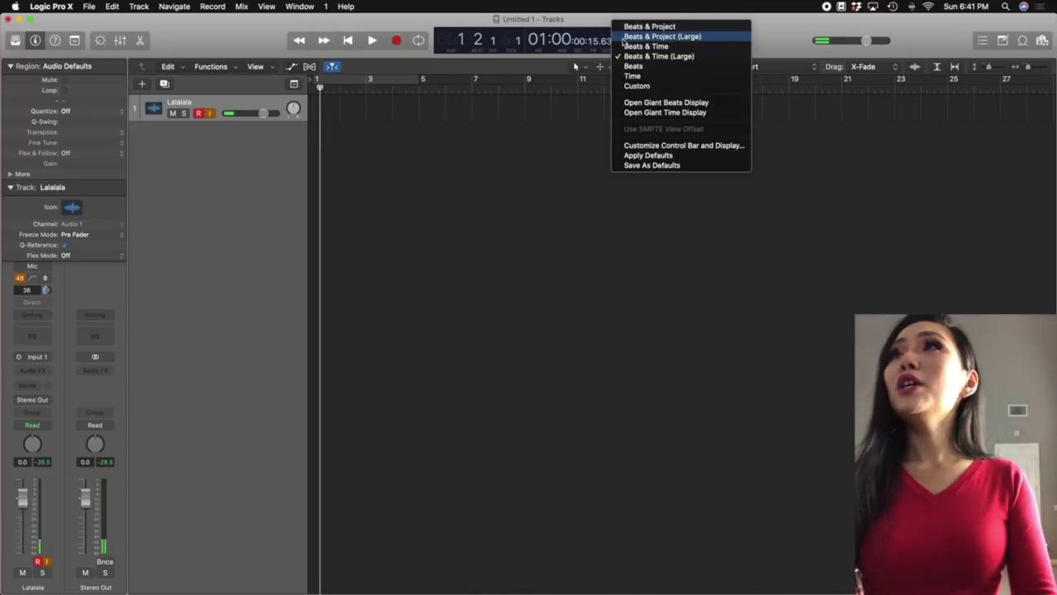
click(628, 37)
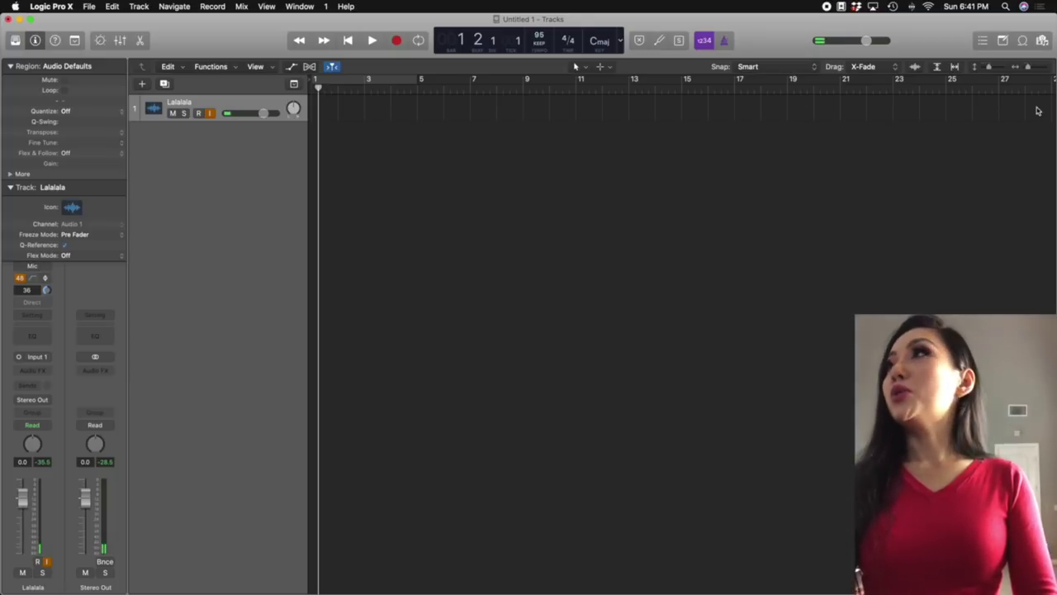
- Write a project note addressed to the singer, with a second line reading 'Notes lalalalalala'
click(1004, 41)
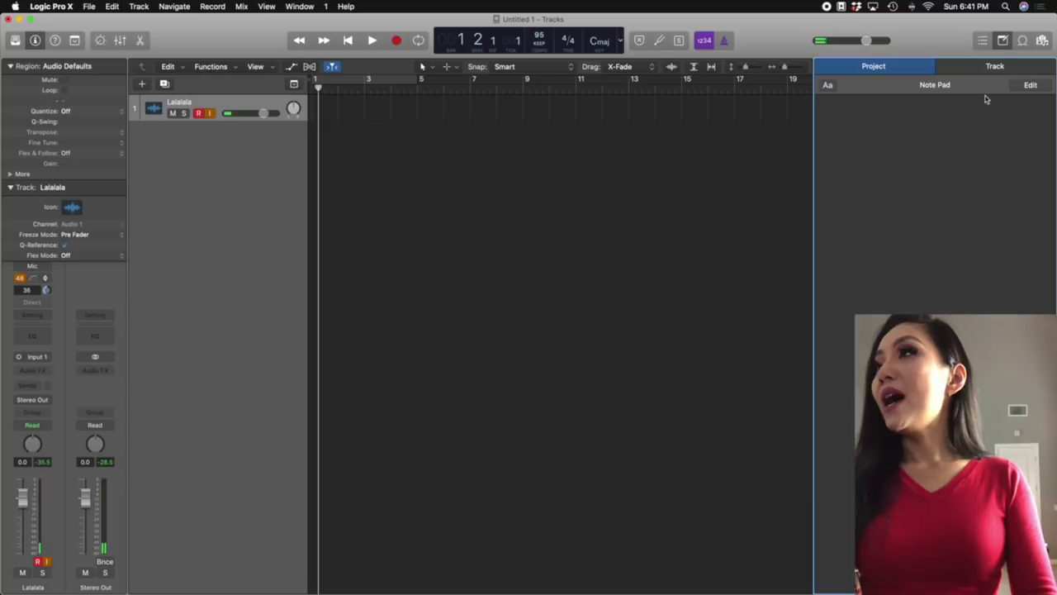
click(904, 153)
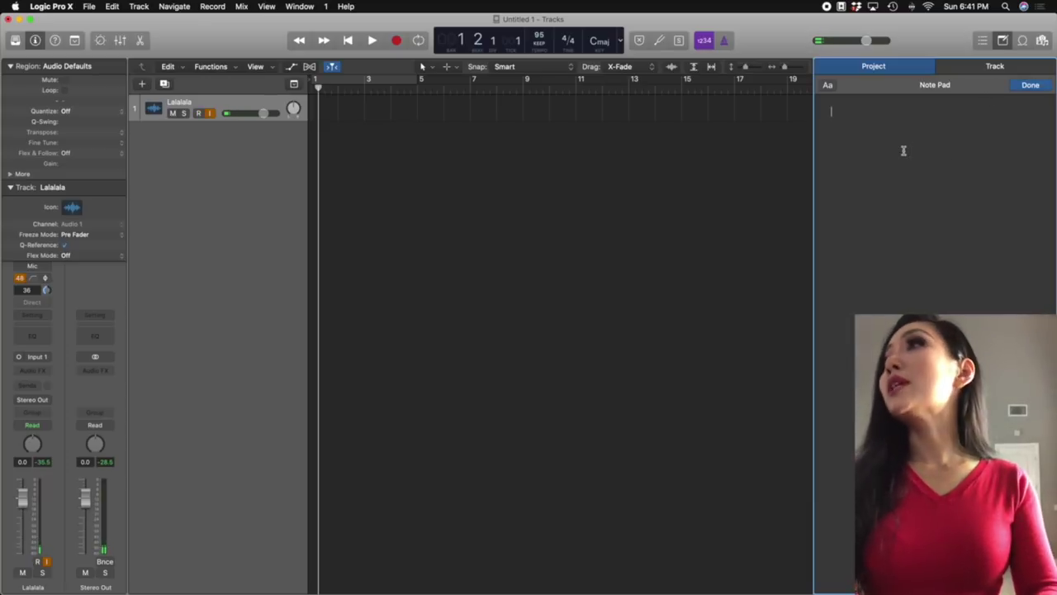
text(Here are some)
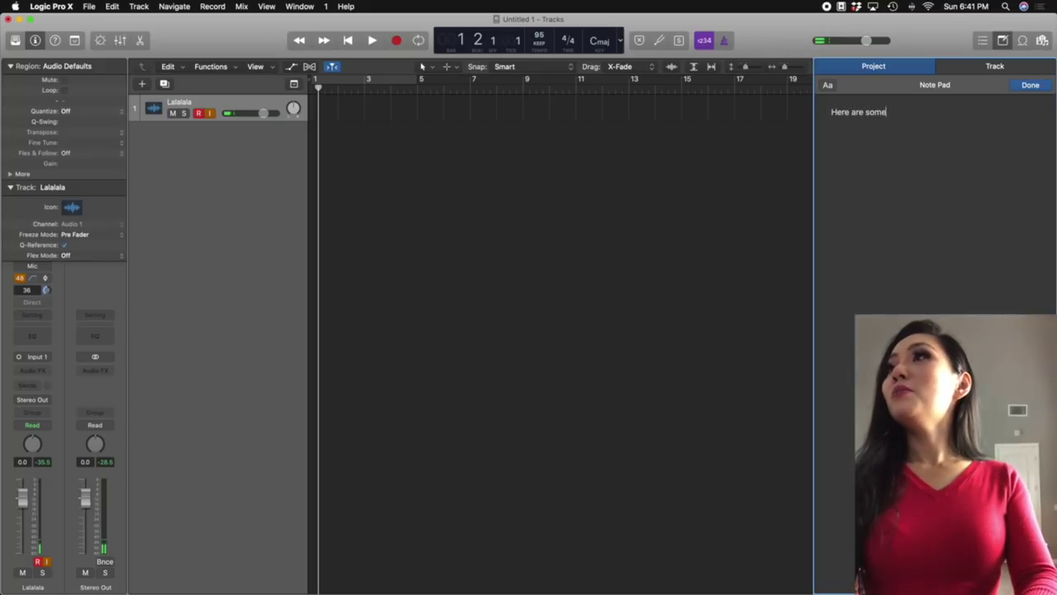
text( notes for Tina )
text(Don)
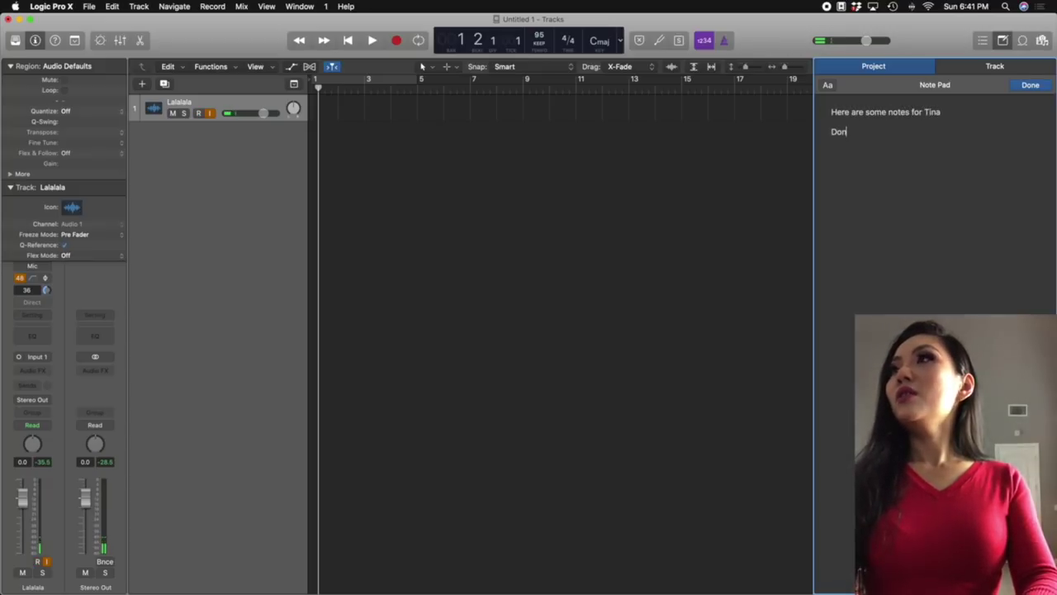
text('t suck!)
key(Return)
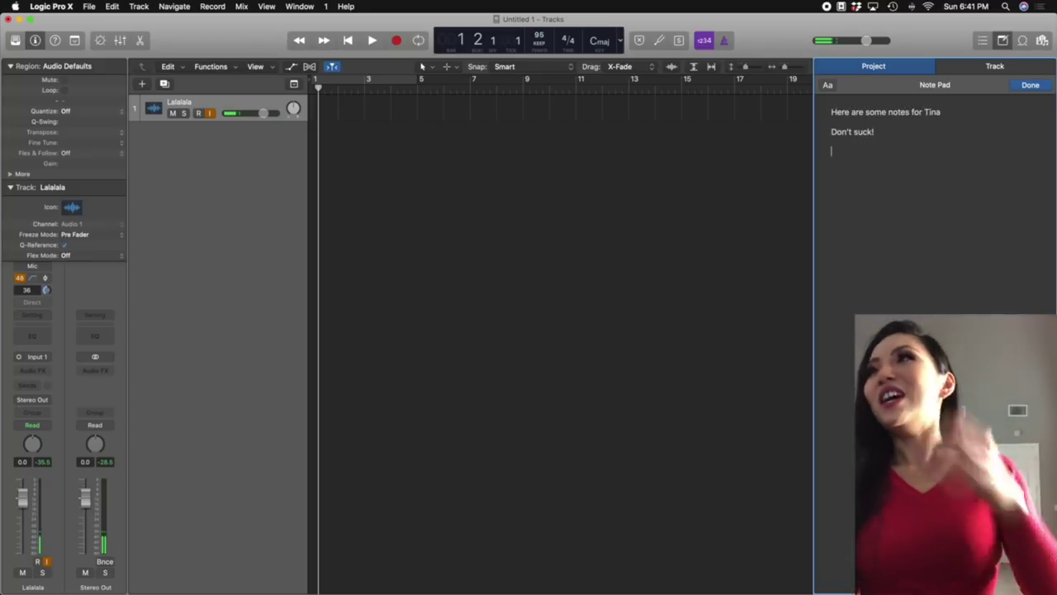
drag(894, 140, 834, 134)
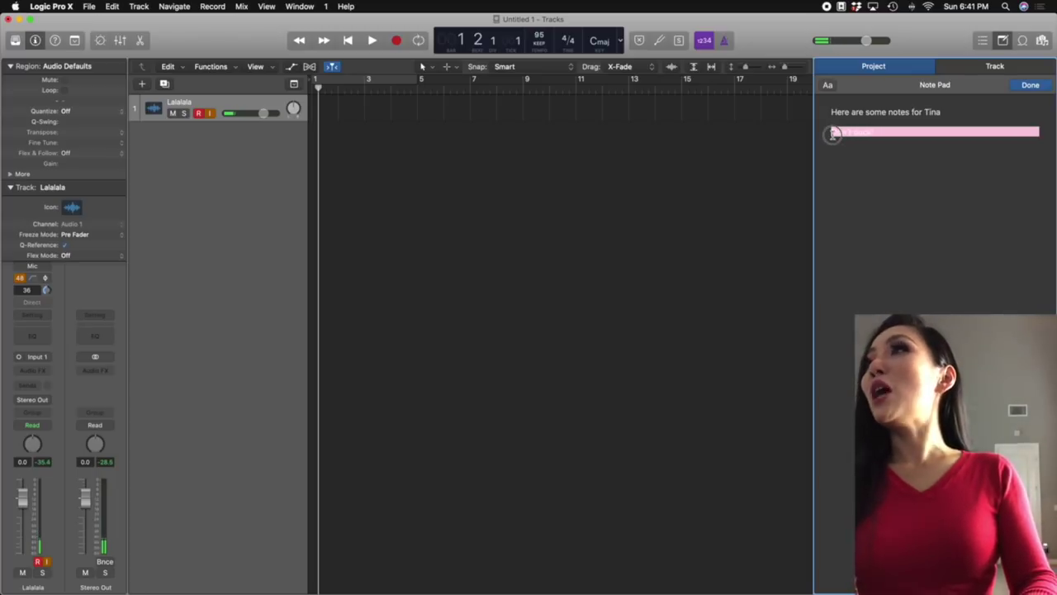
key(BackSpace)
text(Notes lalala)
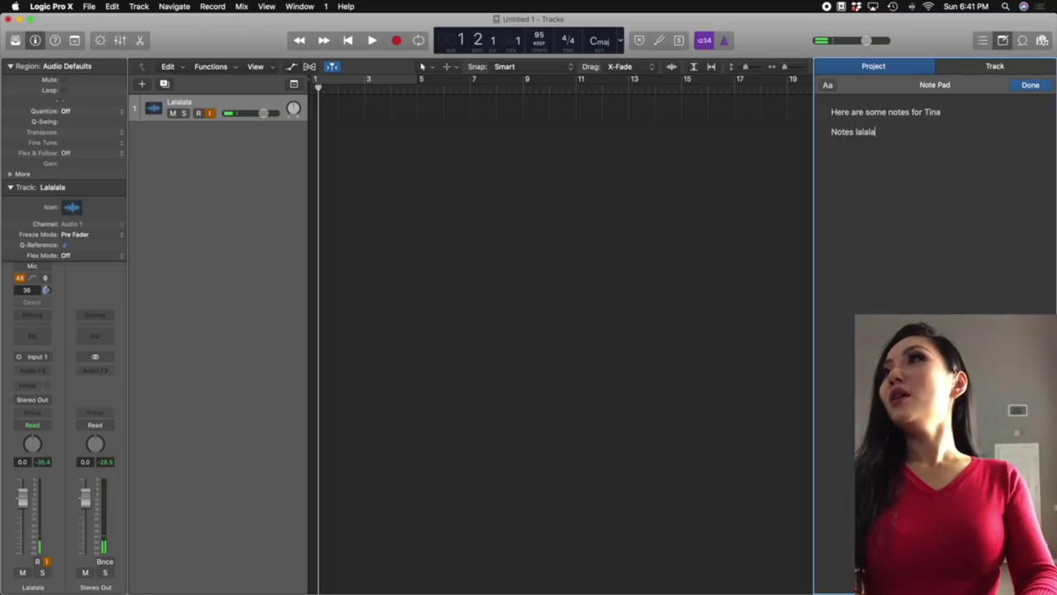
text(lalala)
click(1003, 45)
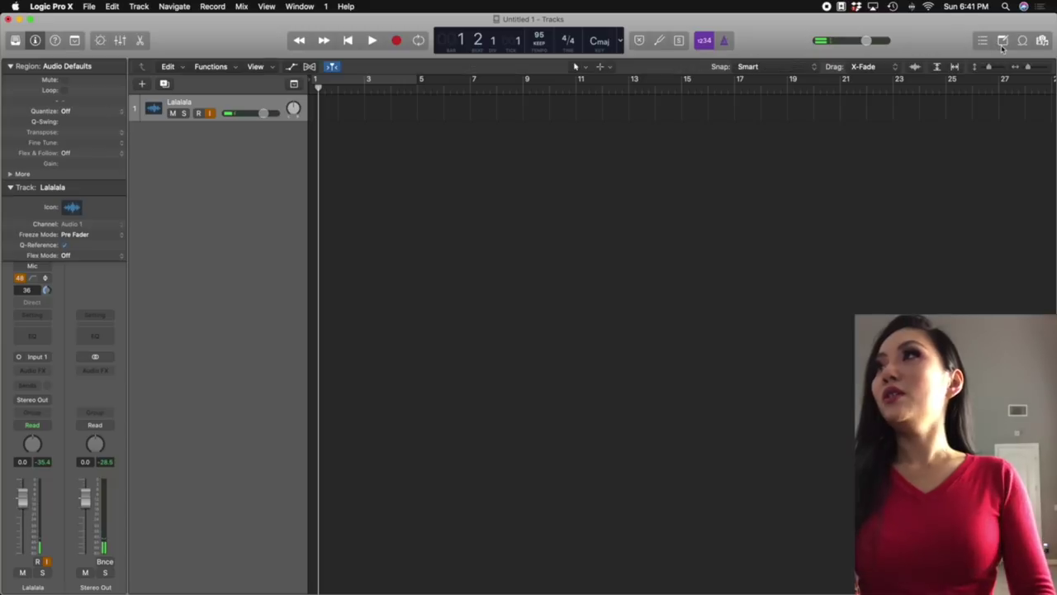
click(1003, 46)
click(1004, 45)
click(1004, 44)
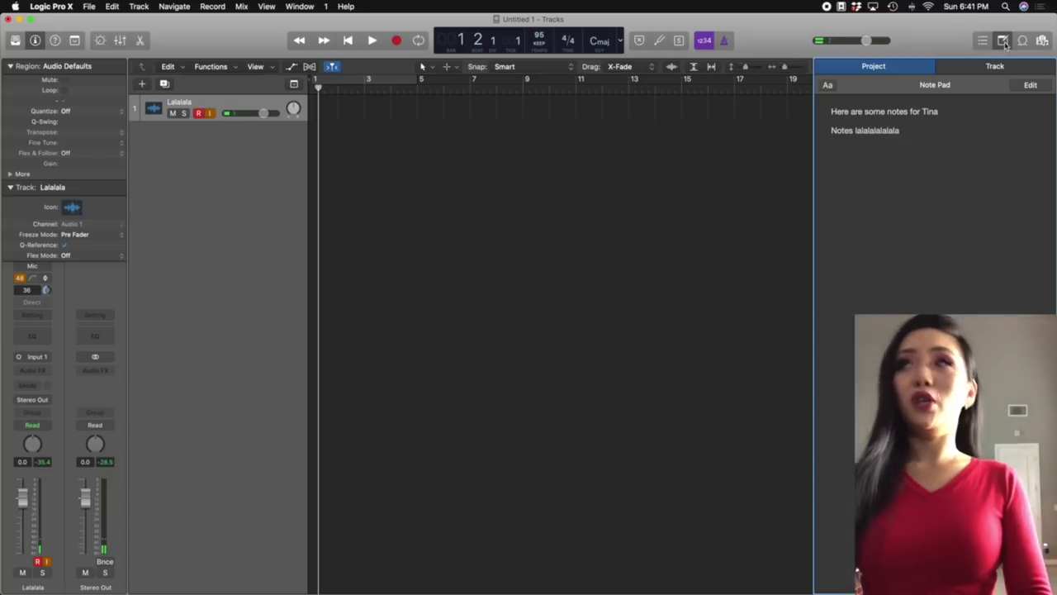
click(1004, 45)
click(1004, 44)
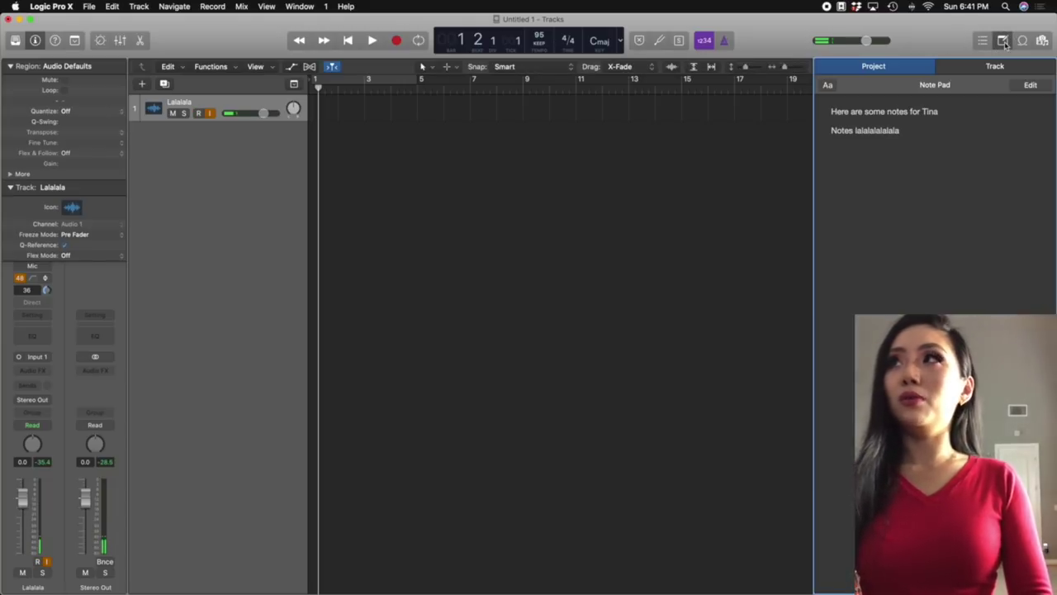
click(1004, 44)
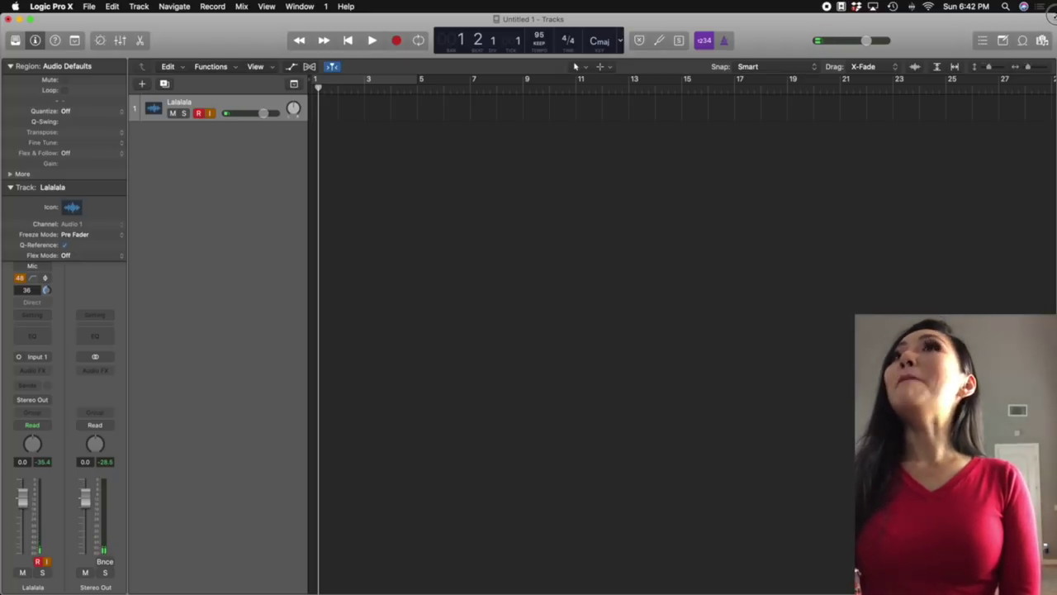
mouse_move(1051, 16)
mouse_down()
mouse_move(933, 12)
mouse_move(1054, 5)
mouse_up()
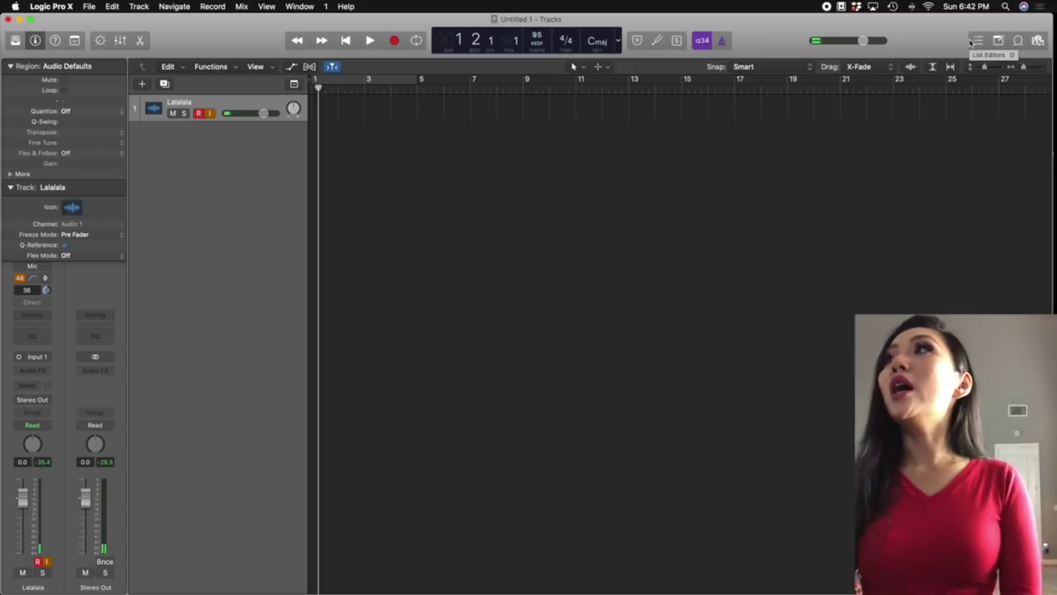
- Open the Taccata and Fugue MIDI file from Dropbox as a second project, keeping the first open
drag(1053, 15, 921, 18)
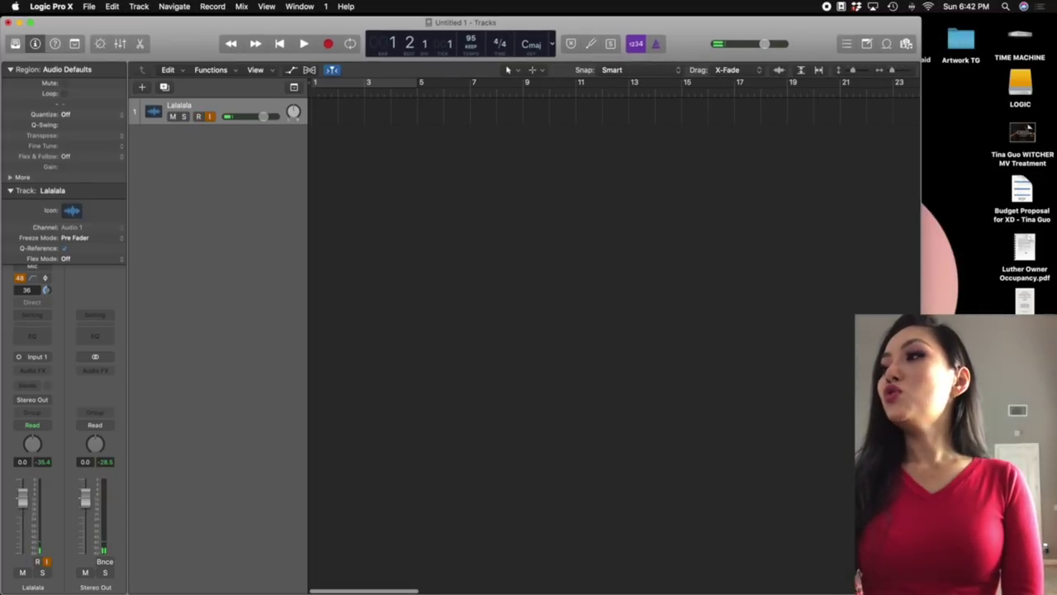
key(super+Tab)
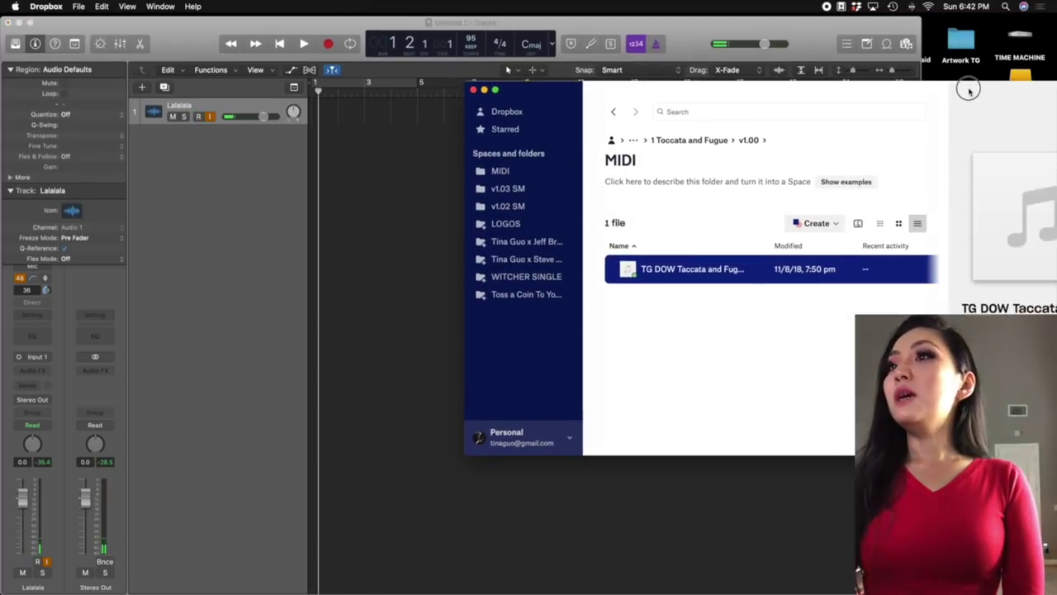
double_click(710, 276)
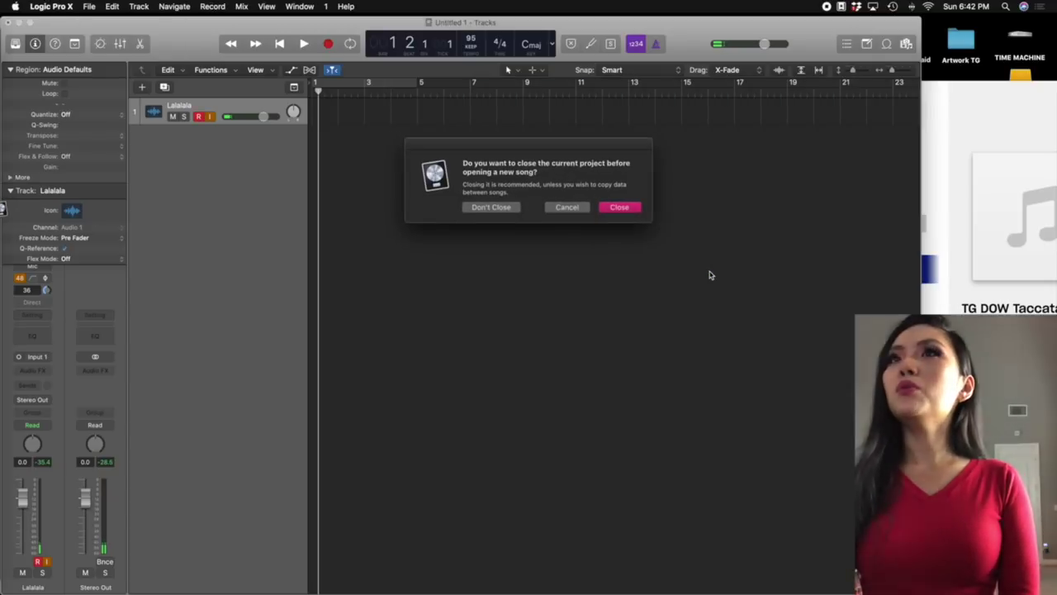
click(503, 207)
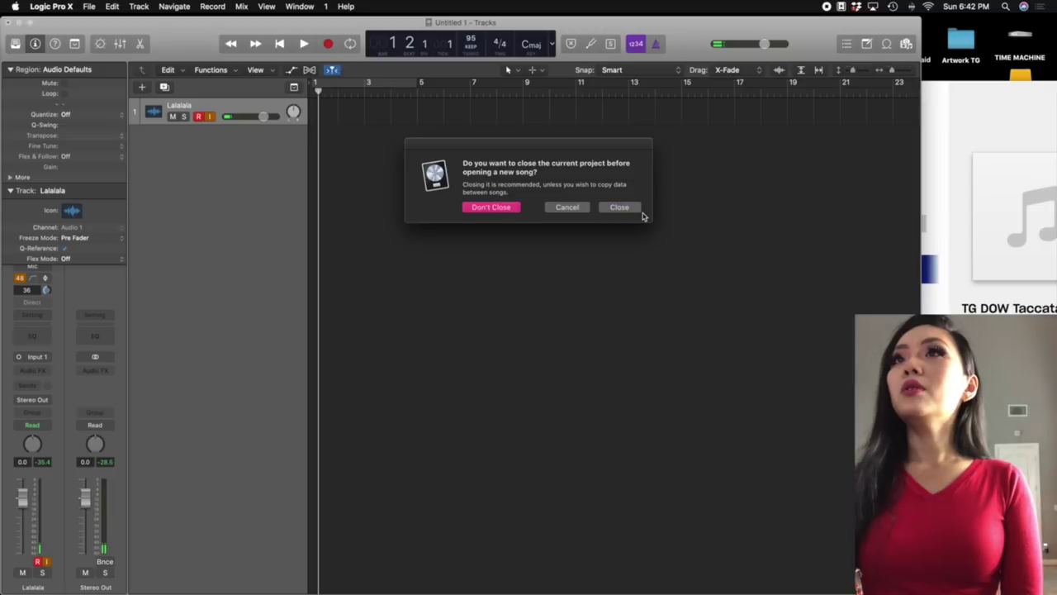
click(640, 212)
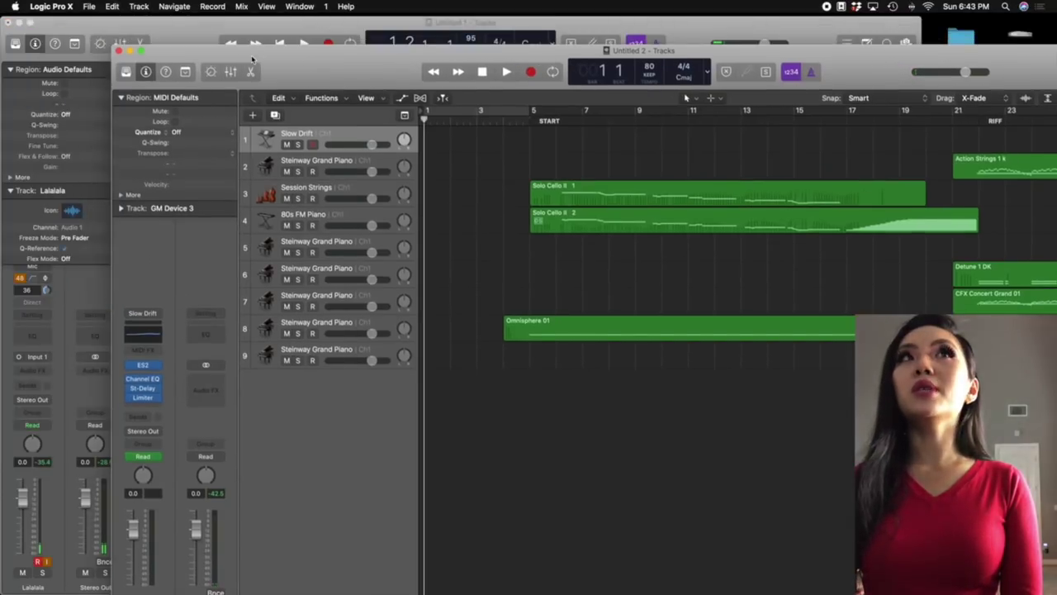
- Close Untitled 1 without saving and fit the whole Untitled 2 arrangement in view
click(9, 23)
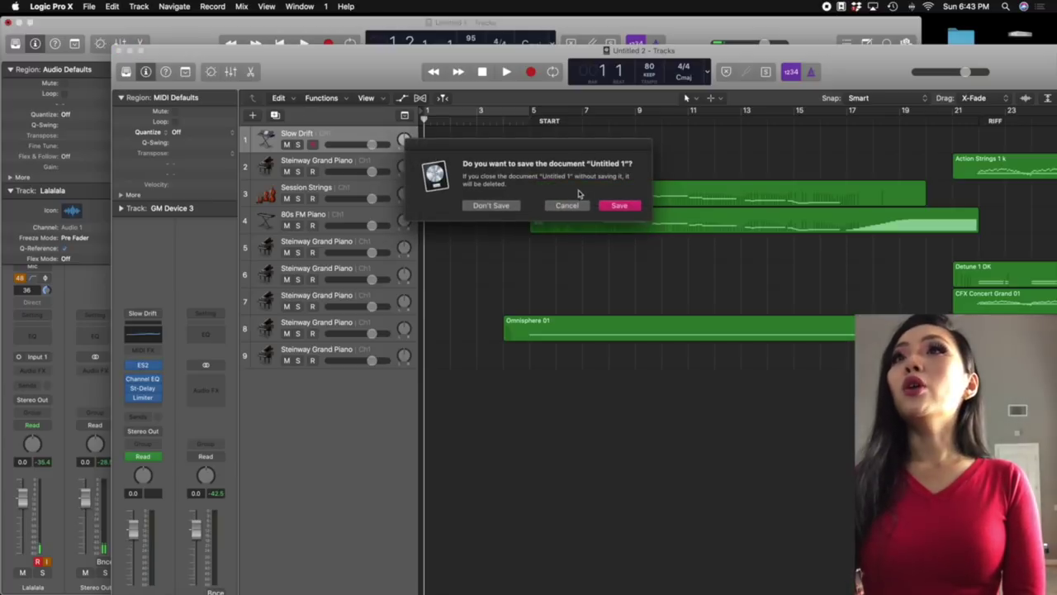
click(491, 205)
drag(493, 53, 381, 9)
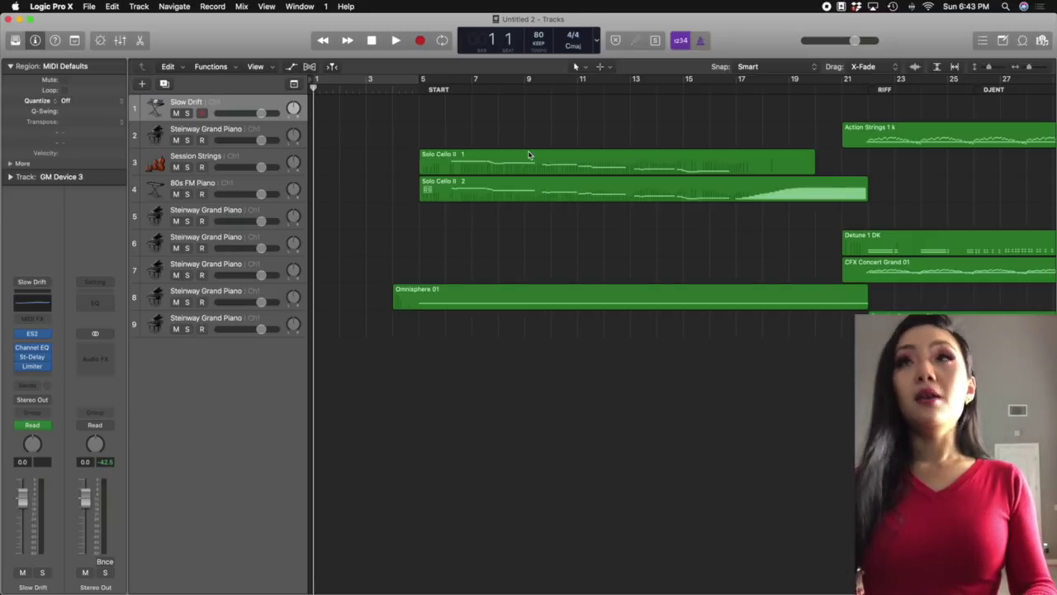
key(super+Left)
key(super+Left)
key(super+Left)
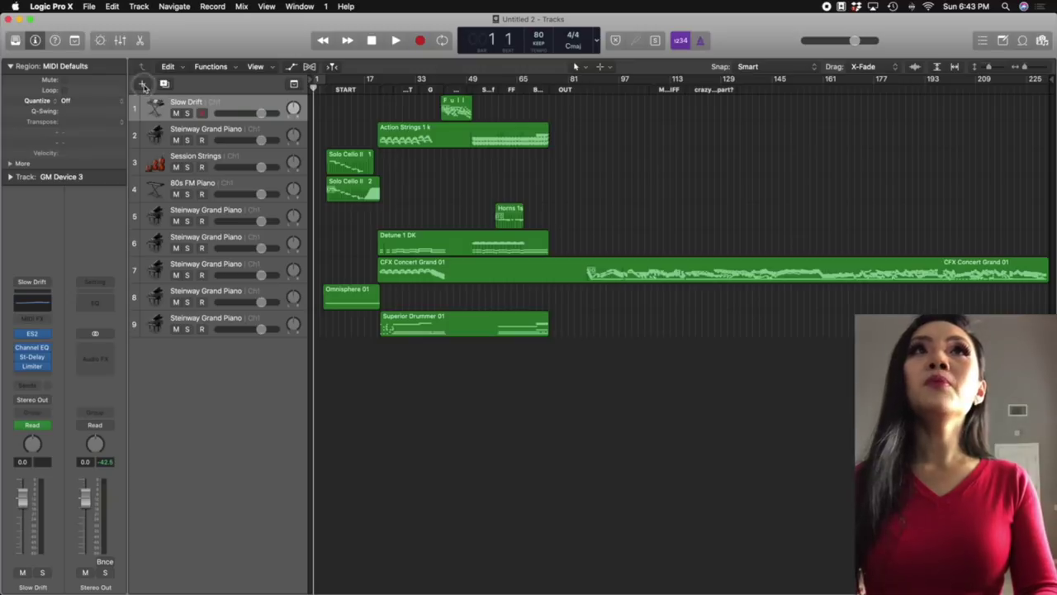
- Add an audio track named Lalalalalala above the nine instrument tracks
click(142, 84)
click(651, 224)
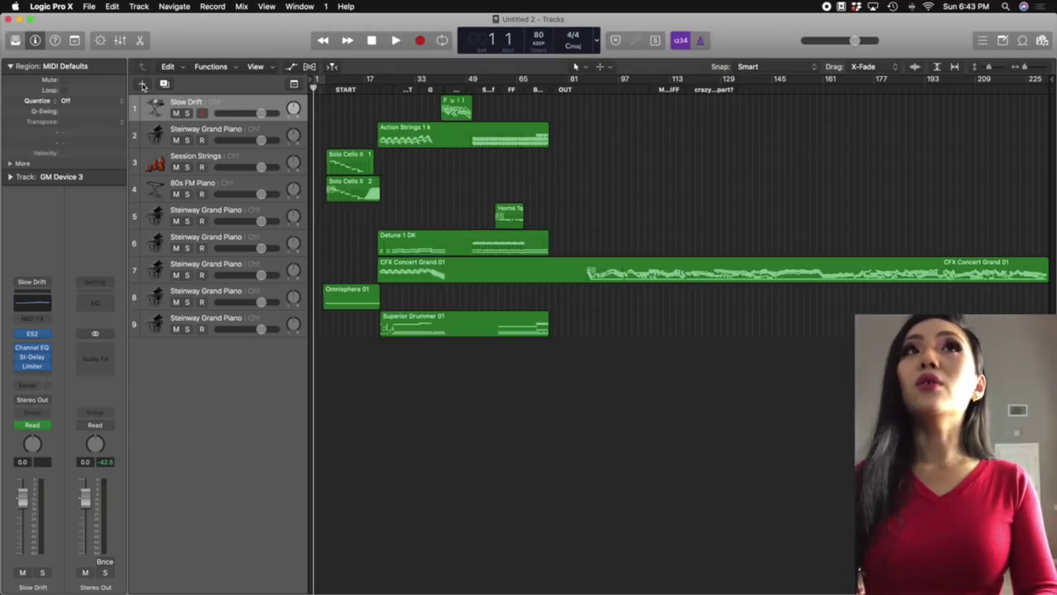
click(142, 85)
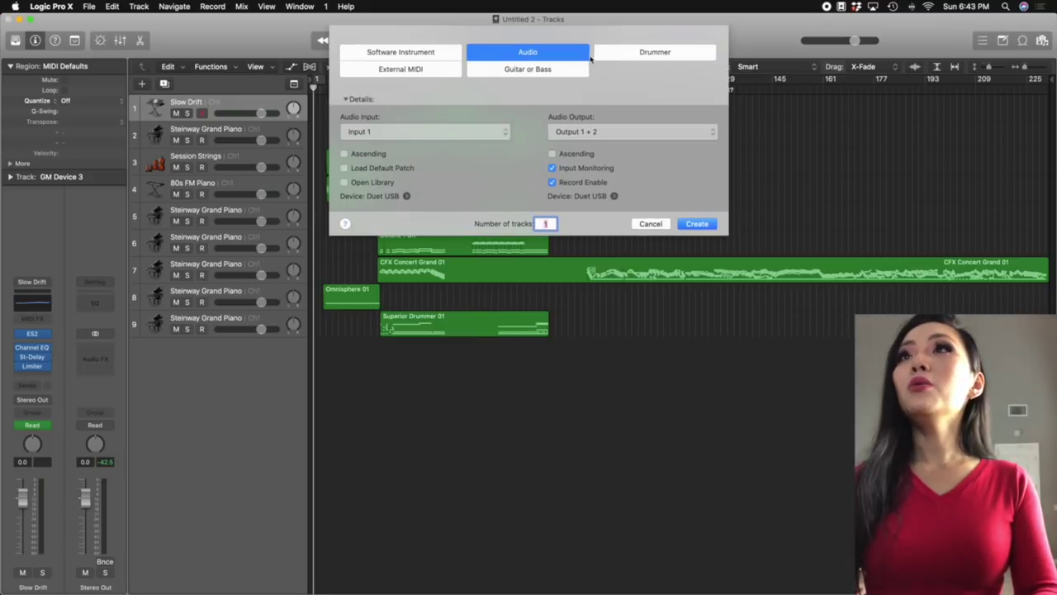
click(698, 224)
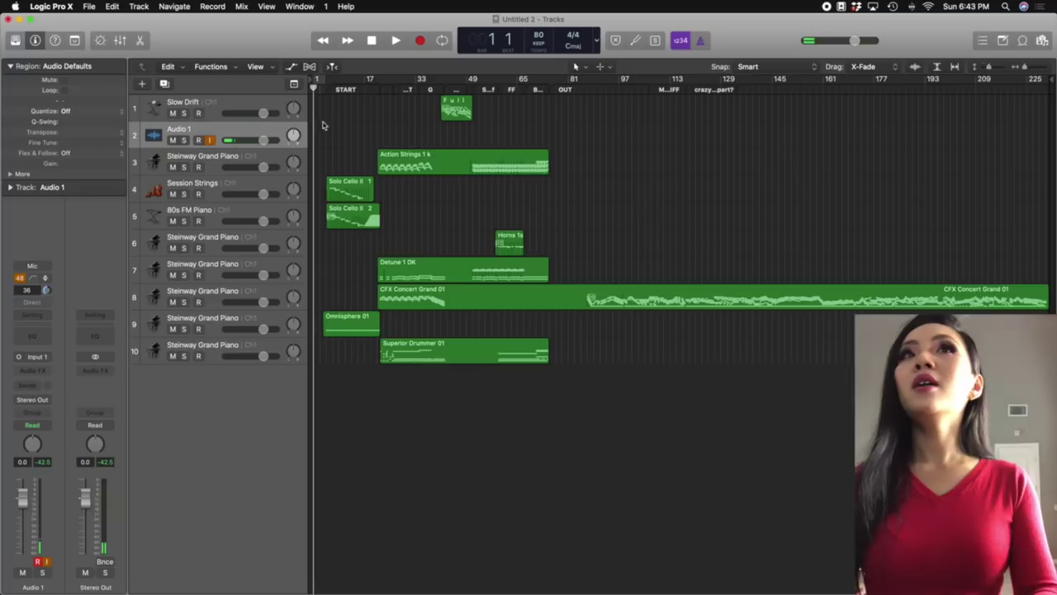
double_click(177, 102)
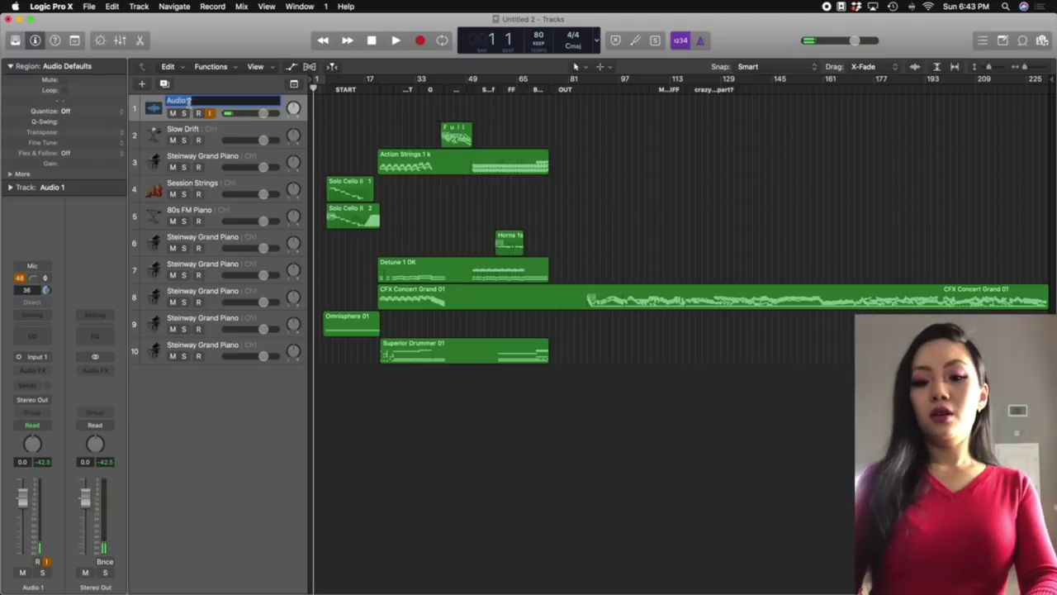
text(Lalalalalala)
key(Return)
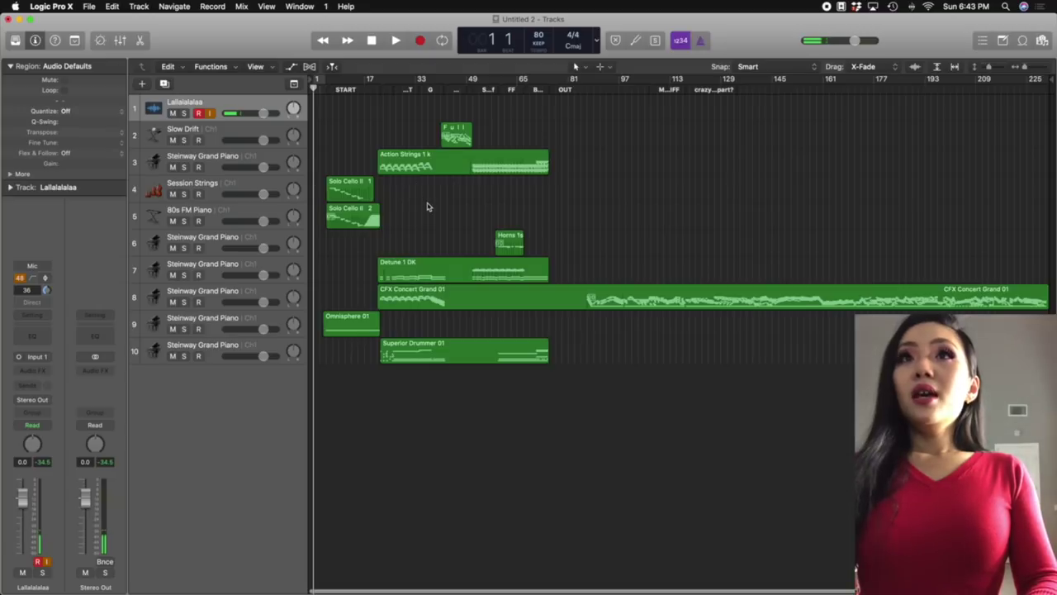
click(352, 190)
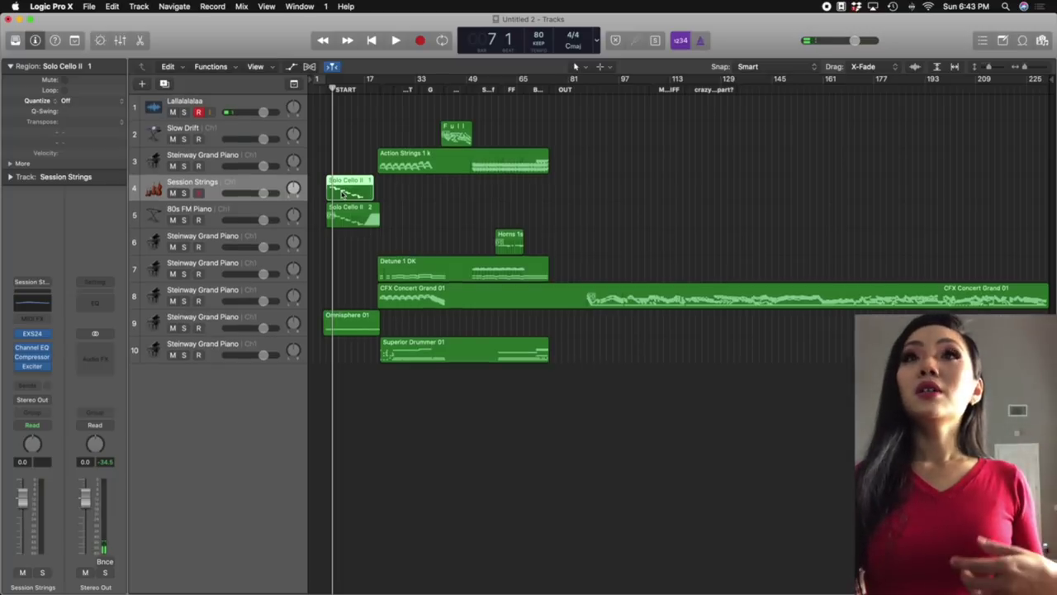
- Show the Solo Cello II 1 region as notation in the Score editor and play it from bar 6
double_click(343, 193)
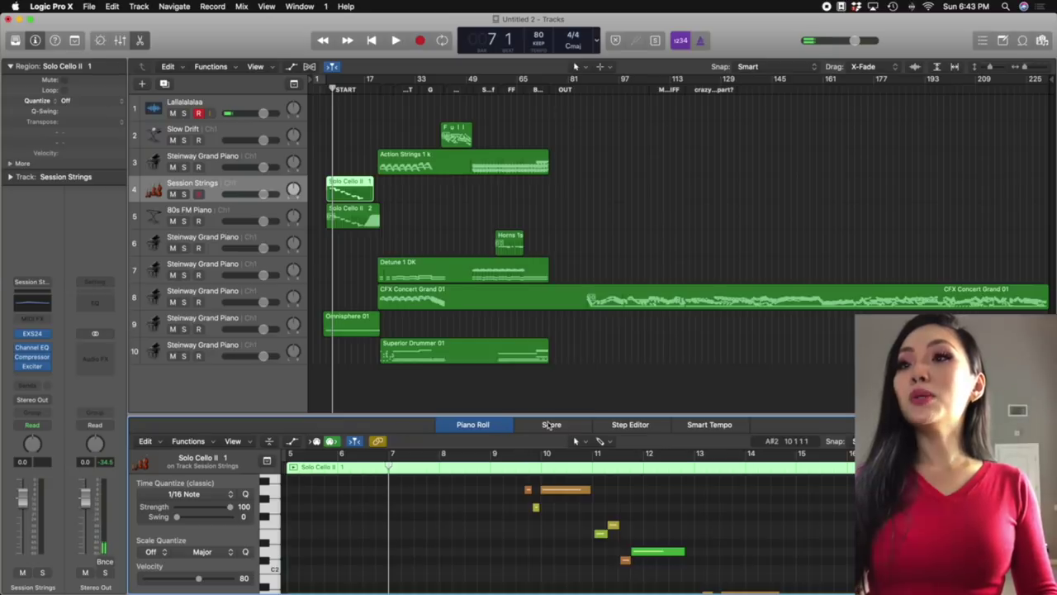
click(551, 425)
click(350, 190)
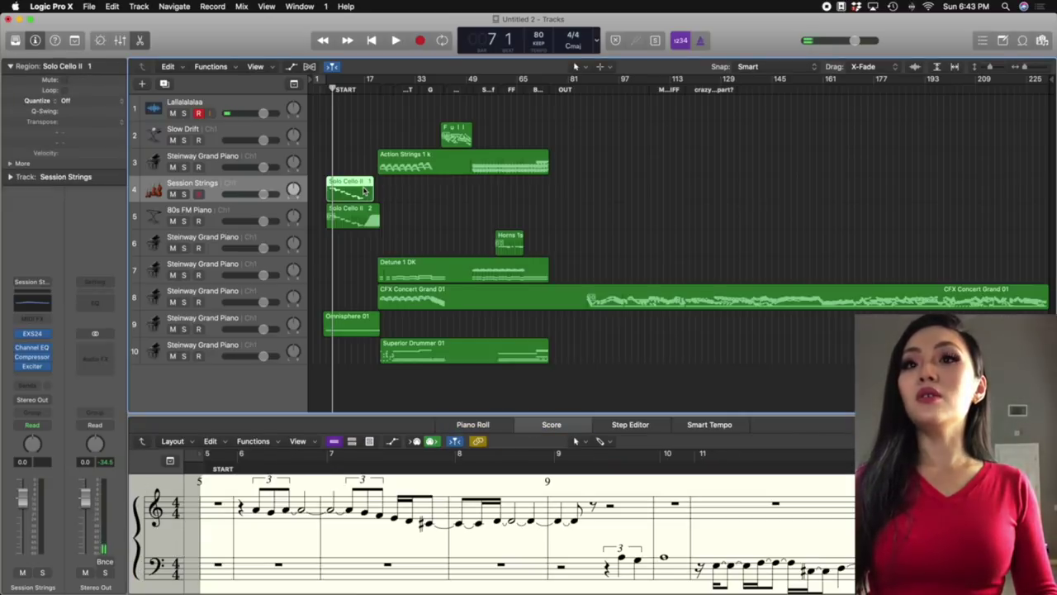
click(240, 468)
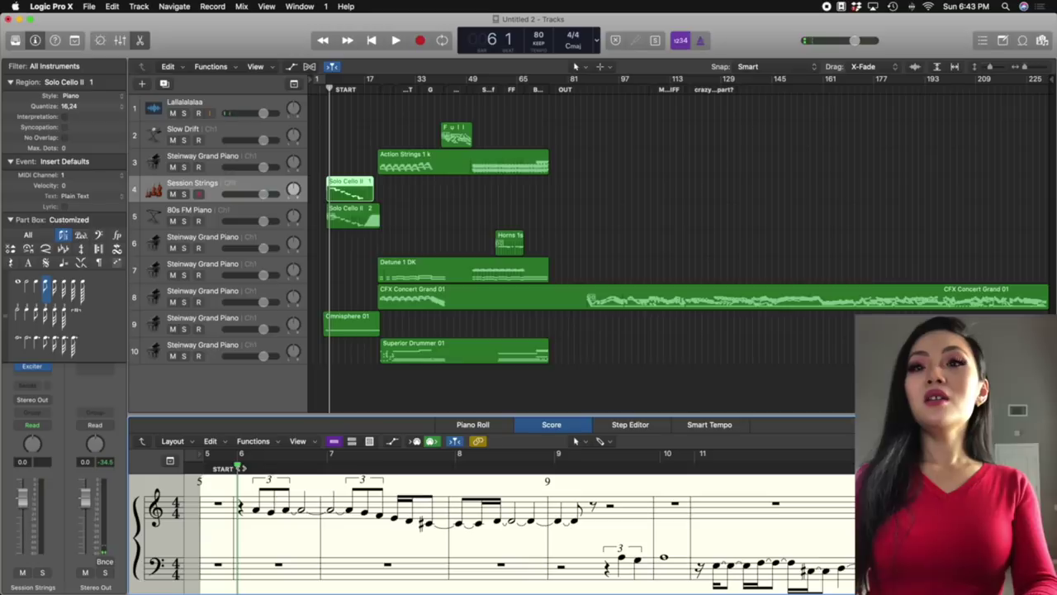
key(space)
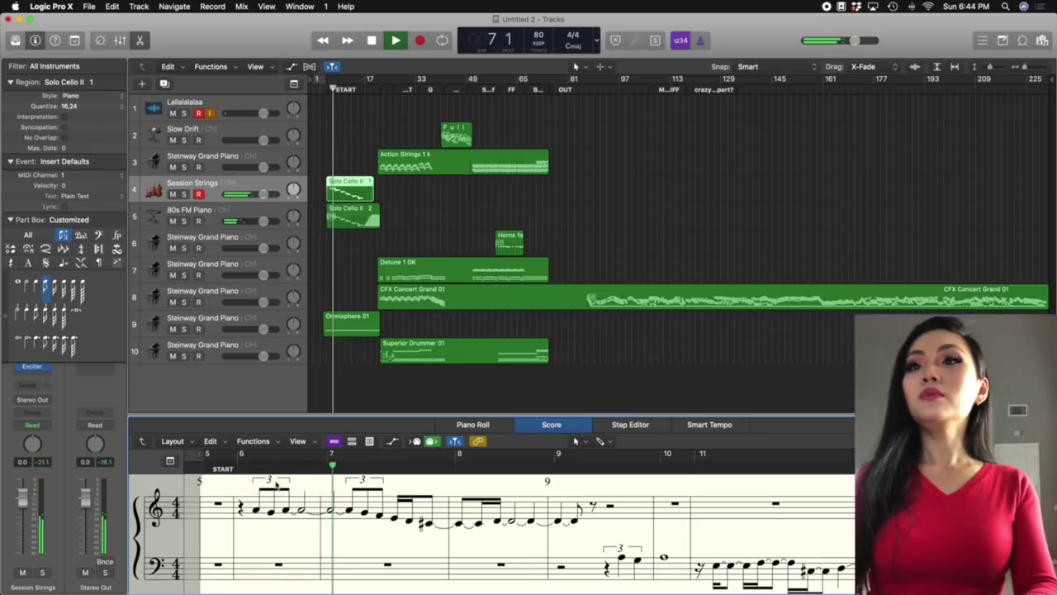
key(space)
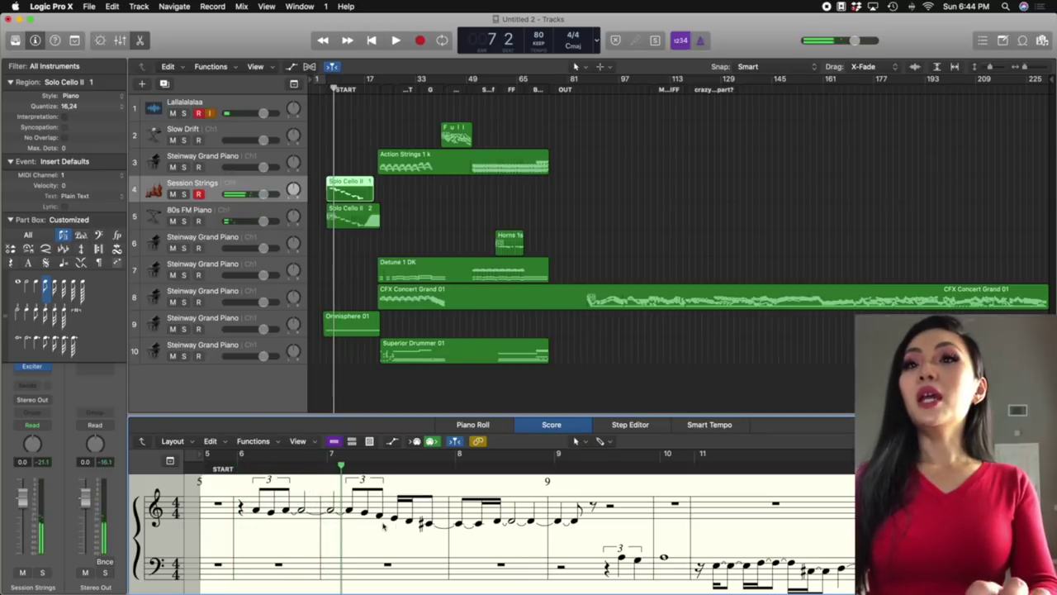
- Switch the Session Strings score to Page View, accept Page Setup, and open the Print dialog's PDF menu
click(369, 442)
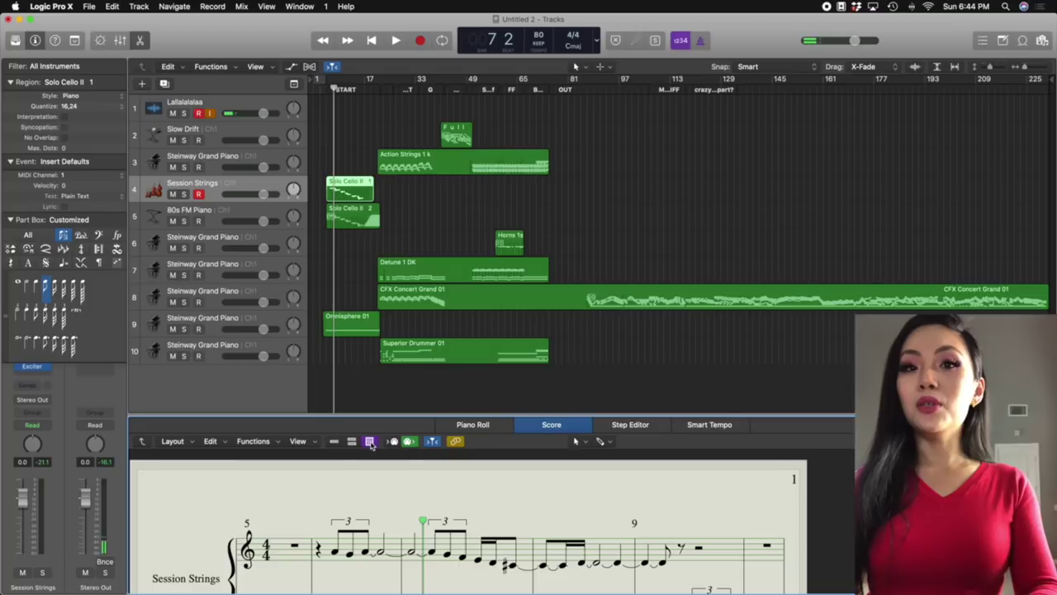
scroll(438, 533, up, 2)
scroll(434, 530, down, 2)
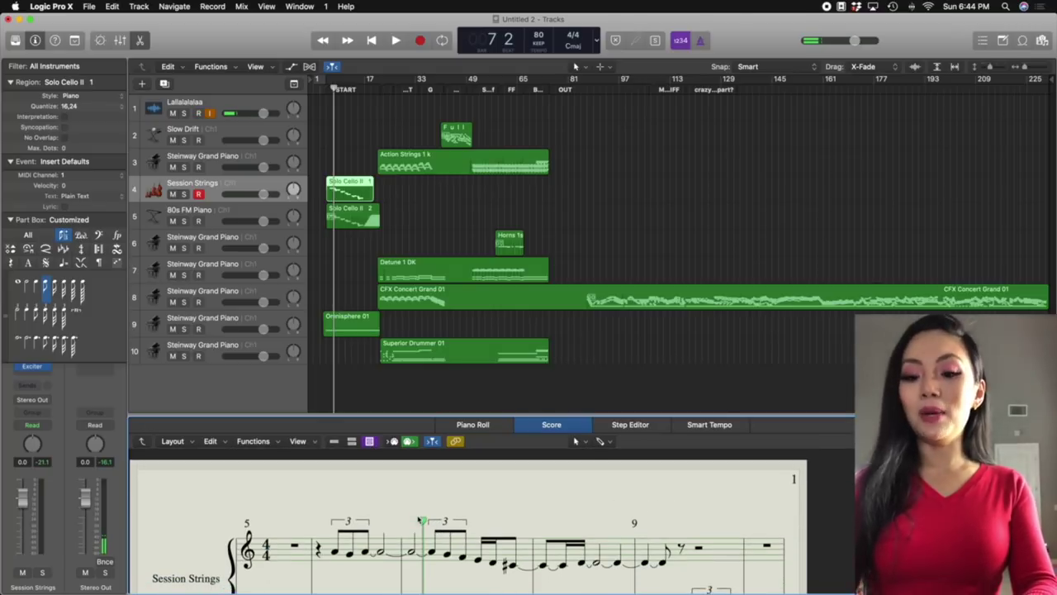
key(super+shift+p)
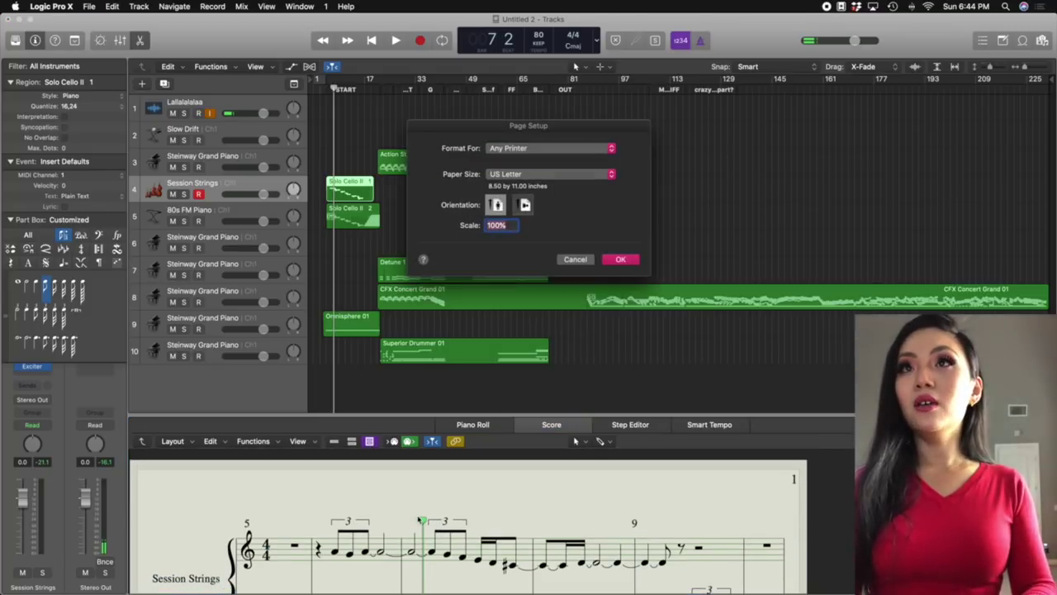
click(620, 259)
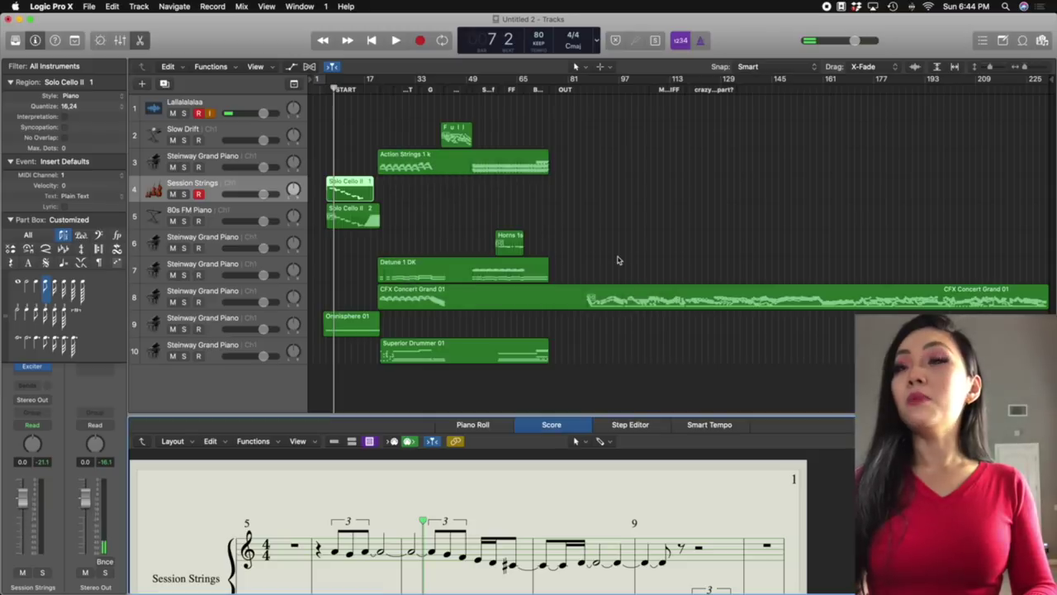
click(464, 223)
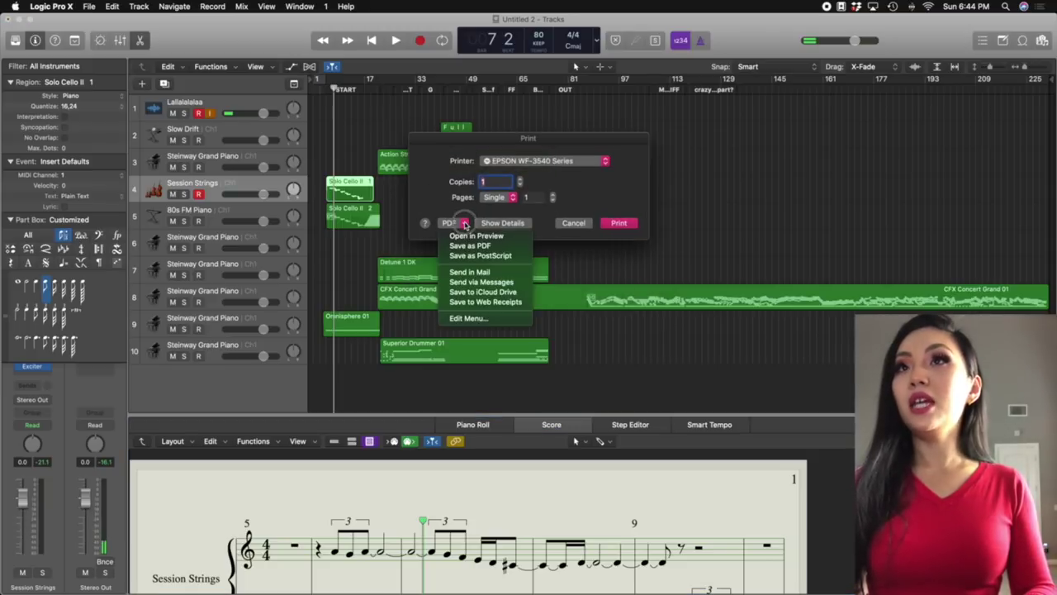
- Review the Session Strings score as a one-page PDF in Preview, then close Preview
click(469, 237)
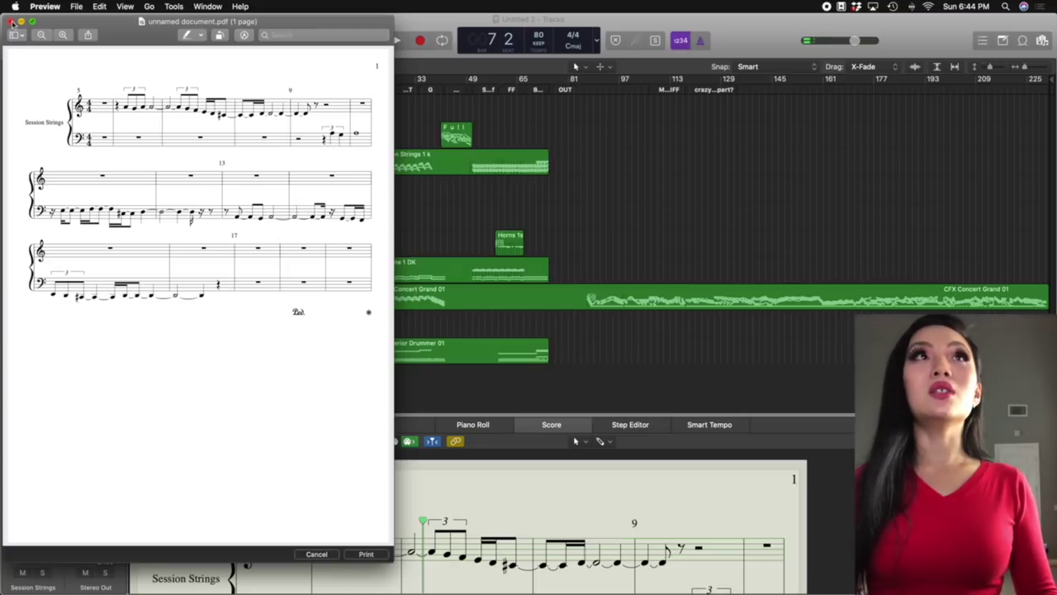
click(12, 23)
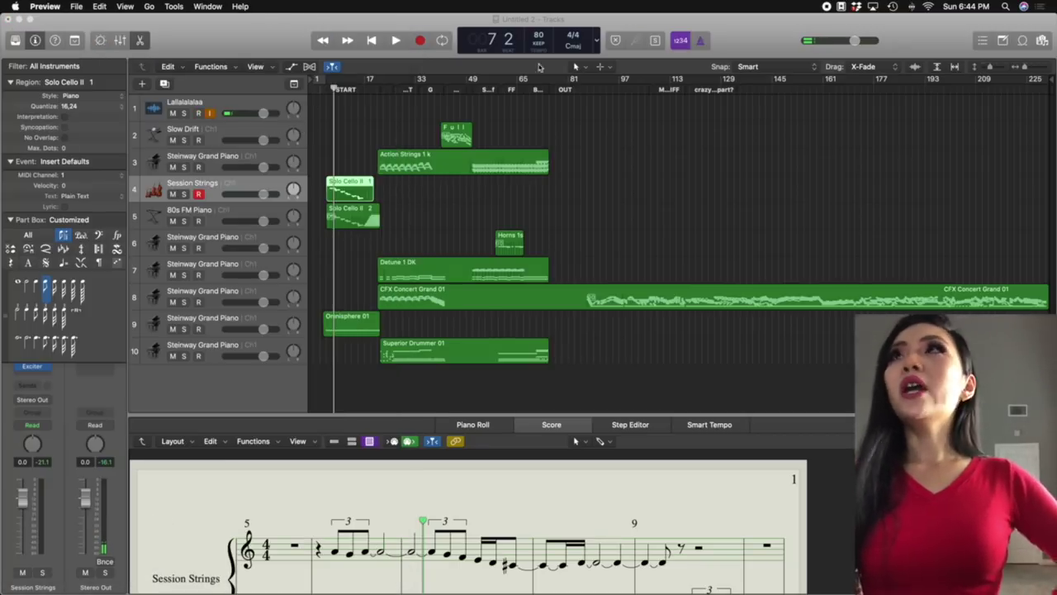
- Record a take from bar 1 with count-in enabled, then undo it and delete the recorded file
click(684, 42)
click(685, 42)
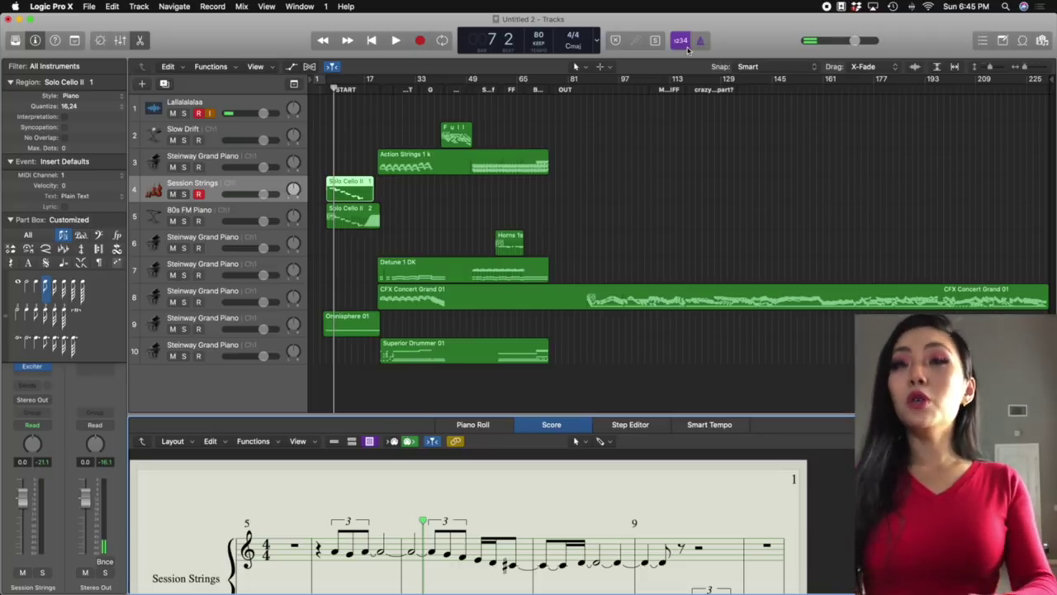
key(Return)
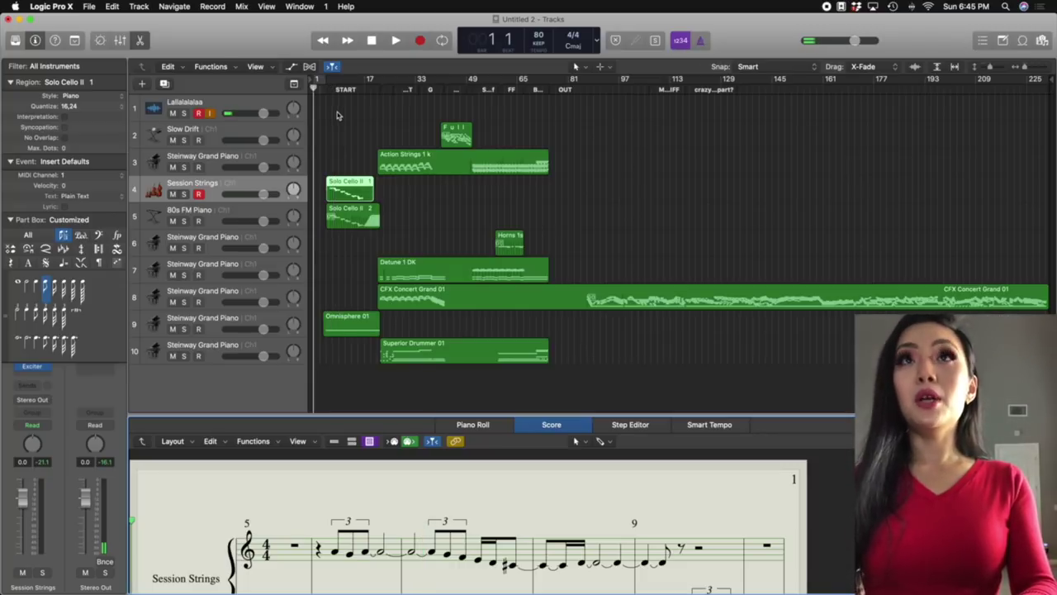
key(r)
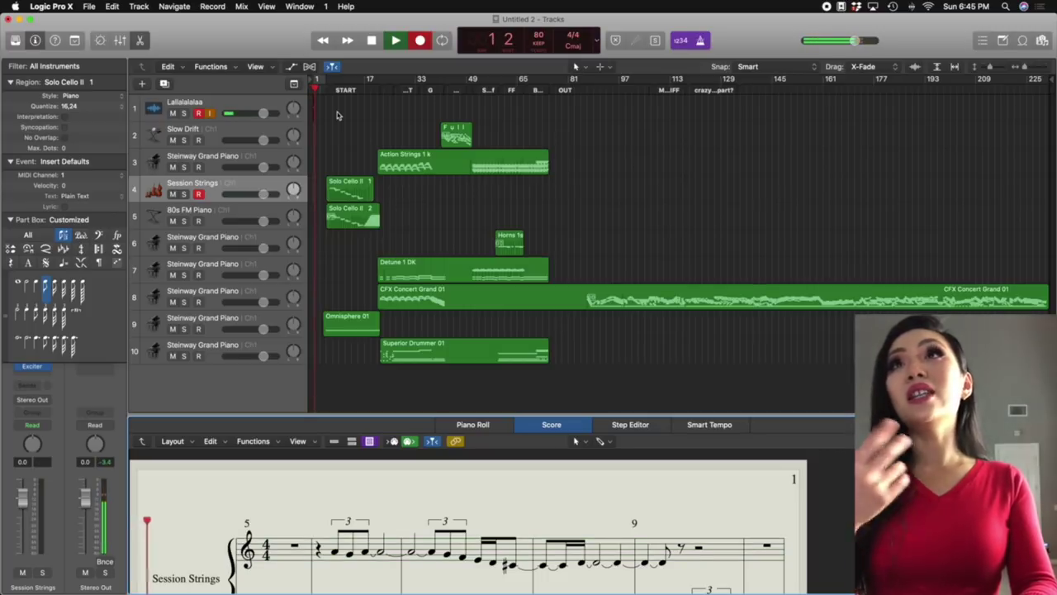
key(space)
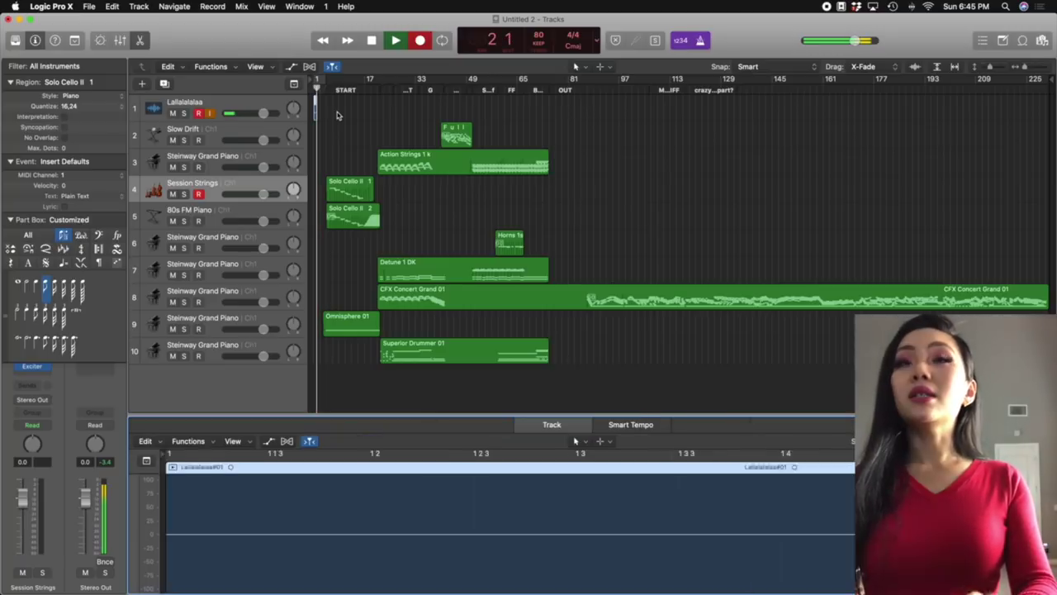
key(super+z)
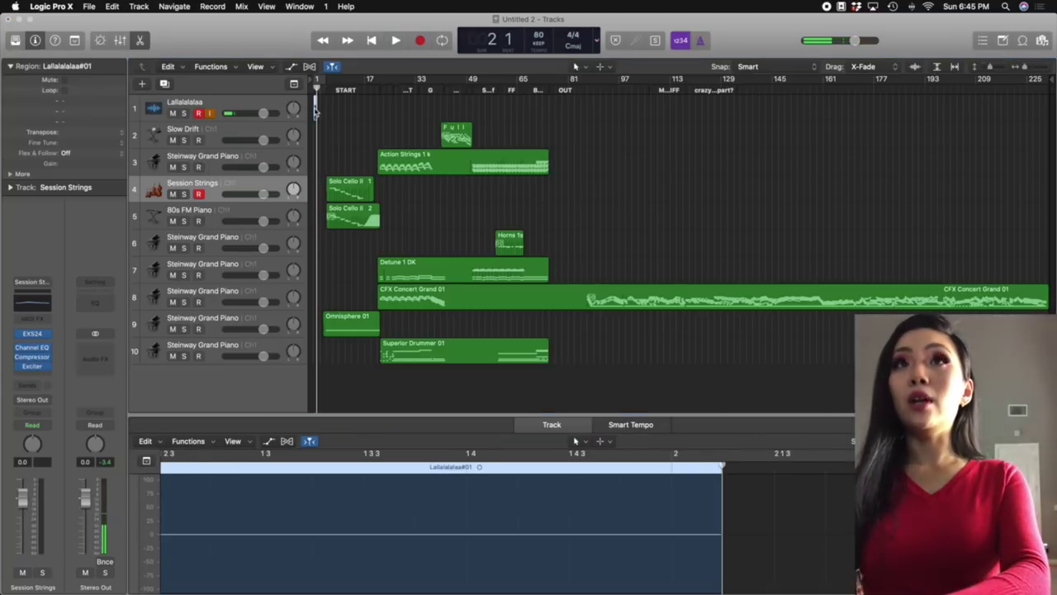
key(Return)
key(Return)
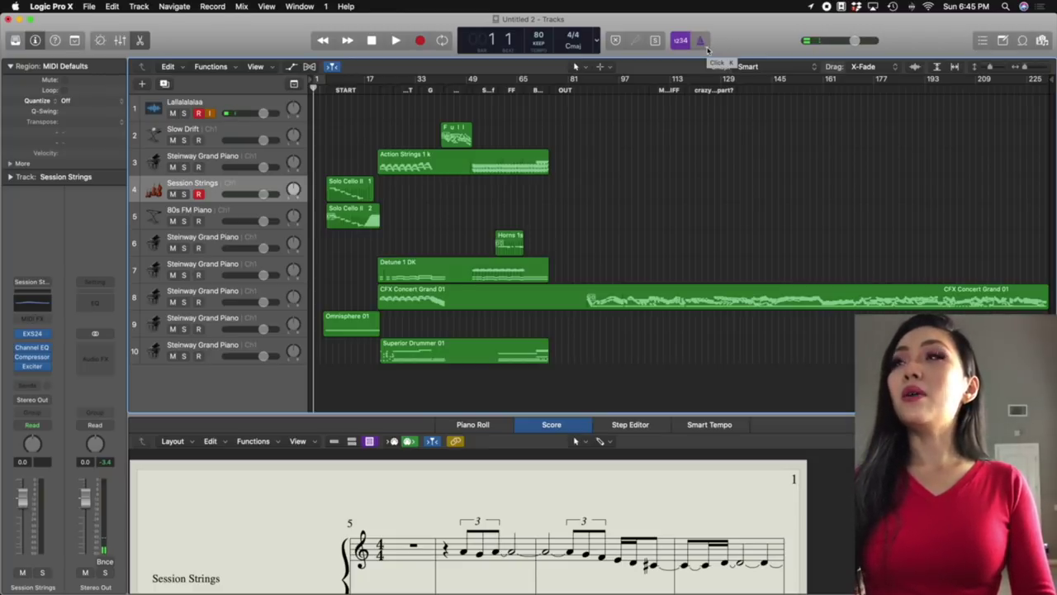
- Toggle the metronome click on and off, then bring up its right-click options menu
right_click(707, 47)
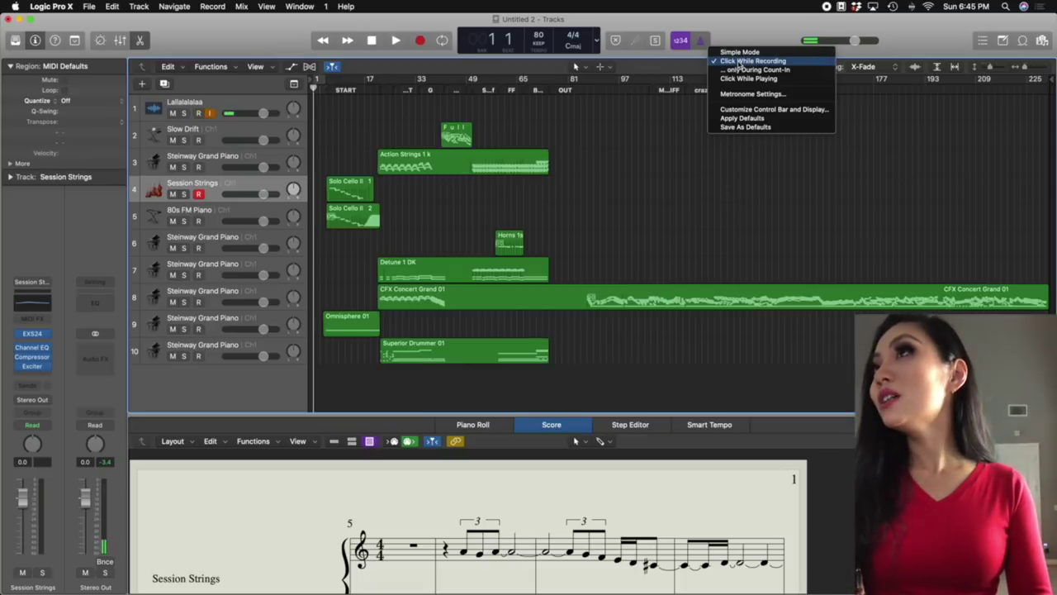
click(738, 36)
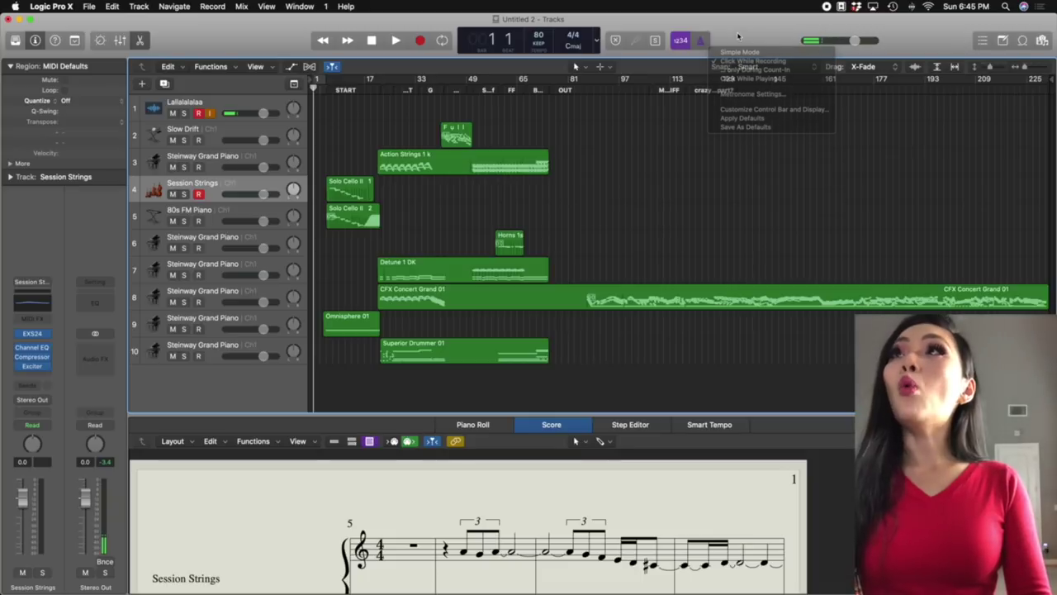
click(701, 41)
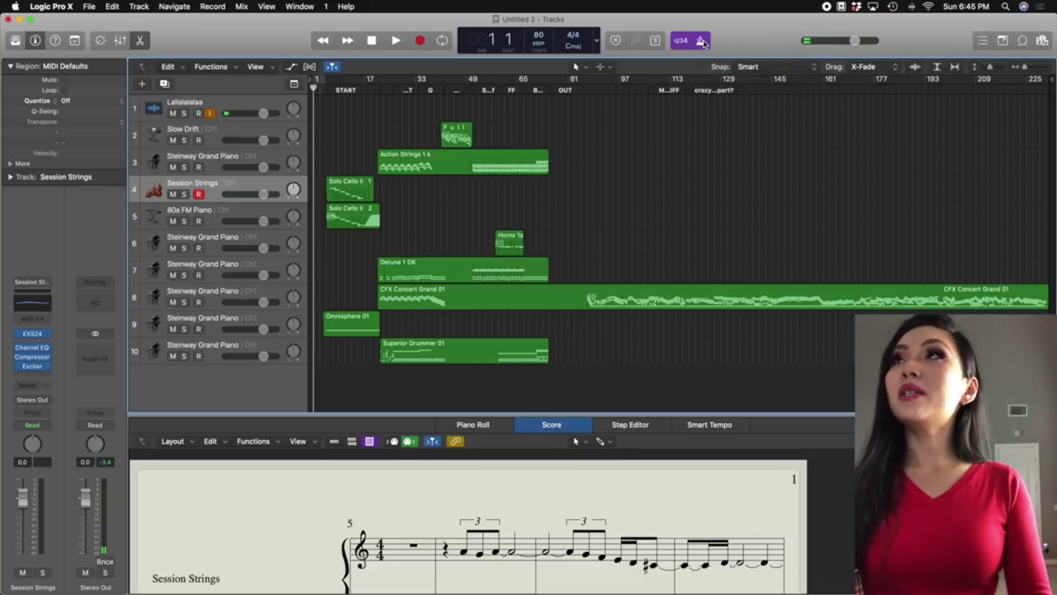
click(703, 42)
right_click(703, 43)
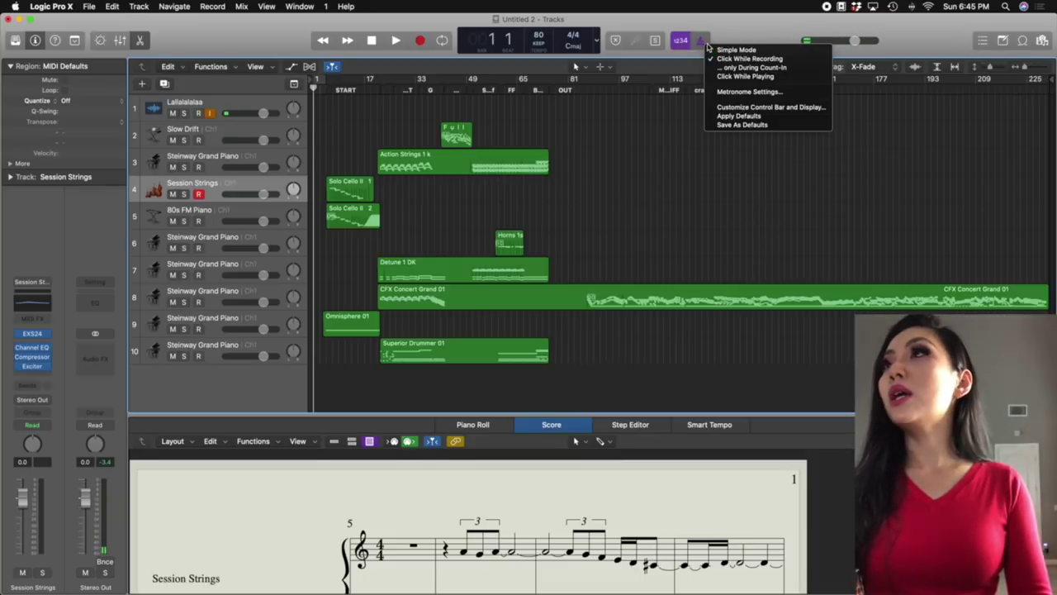
- In the metronome settings, raise the click's tone and lower its volume, then close them
click(746, 91)
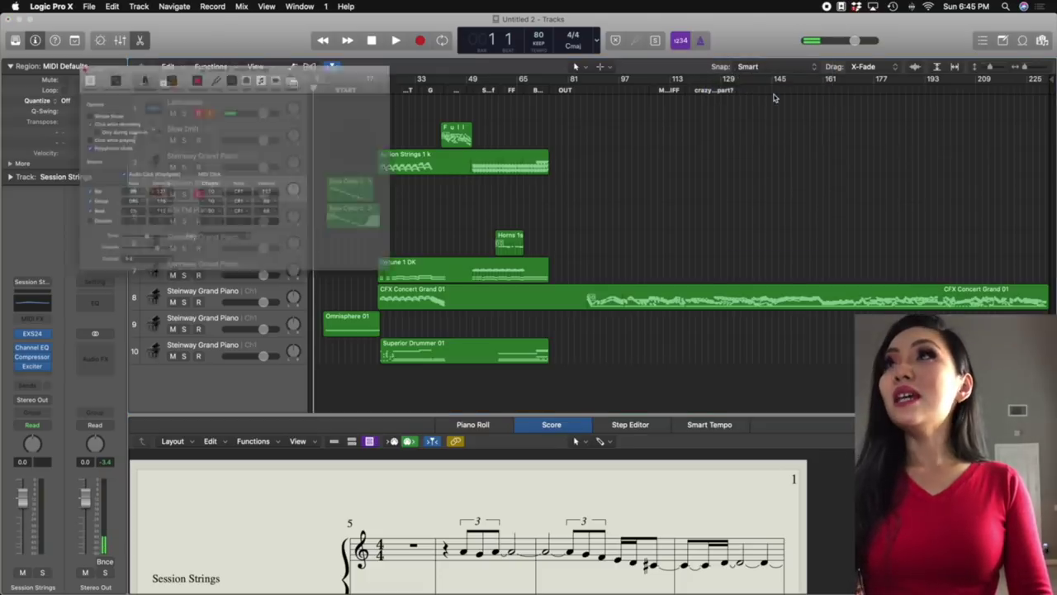
drag(467, 30, 844, 35)
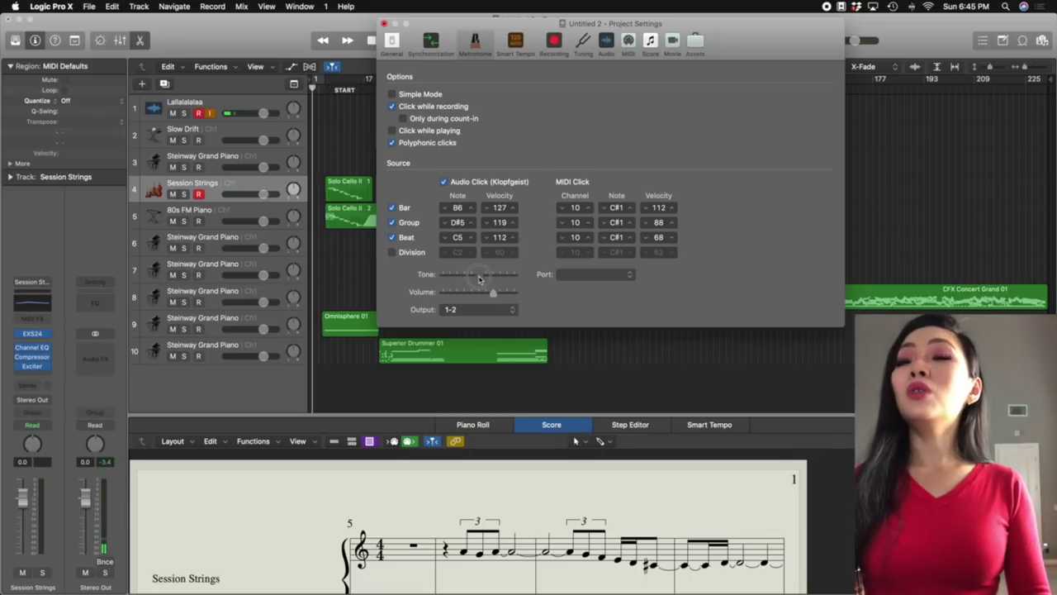
drag(480, 279, 507, 279)
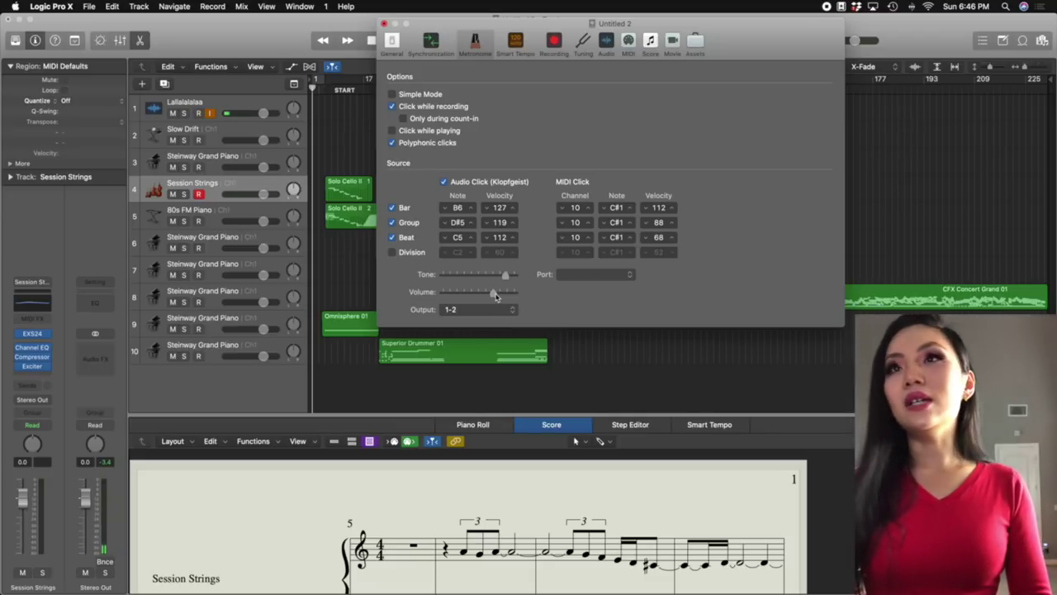
mouse_move(496, 296)
mouse_down()
mouse_move(458, 296)
mouse_move(505, 295)
mouse_move(489, 297)
mouse_up()
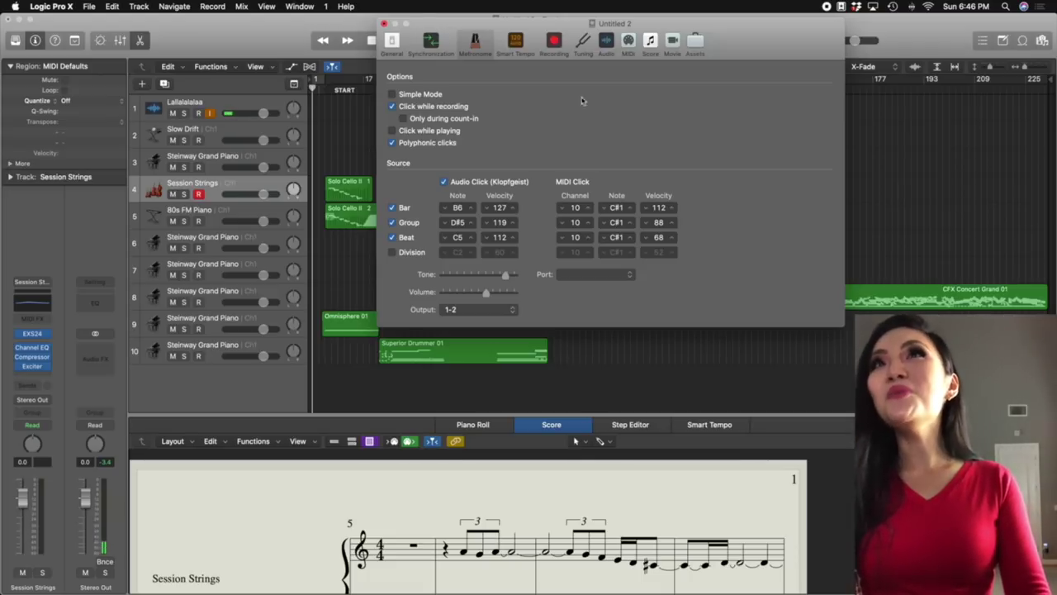
click(384, 23)
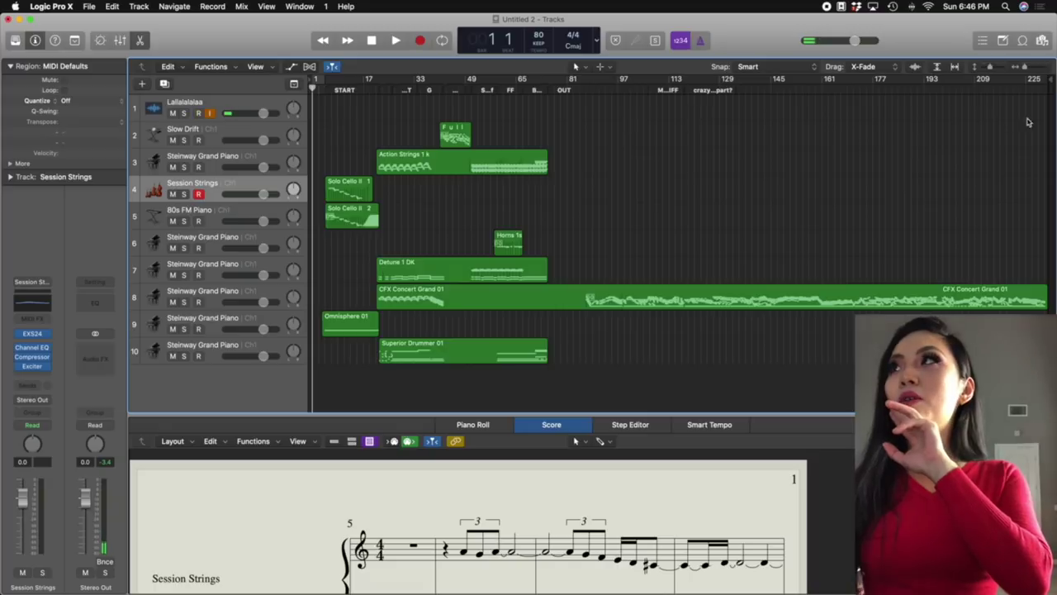
- Drag the 2mx Drums file from Dropbox's v1.00 Audio folder into Logic as a new track
drag(1055, 117, 762, 138)
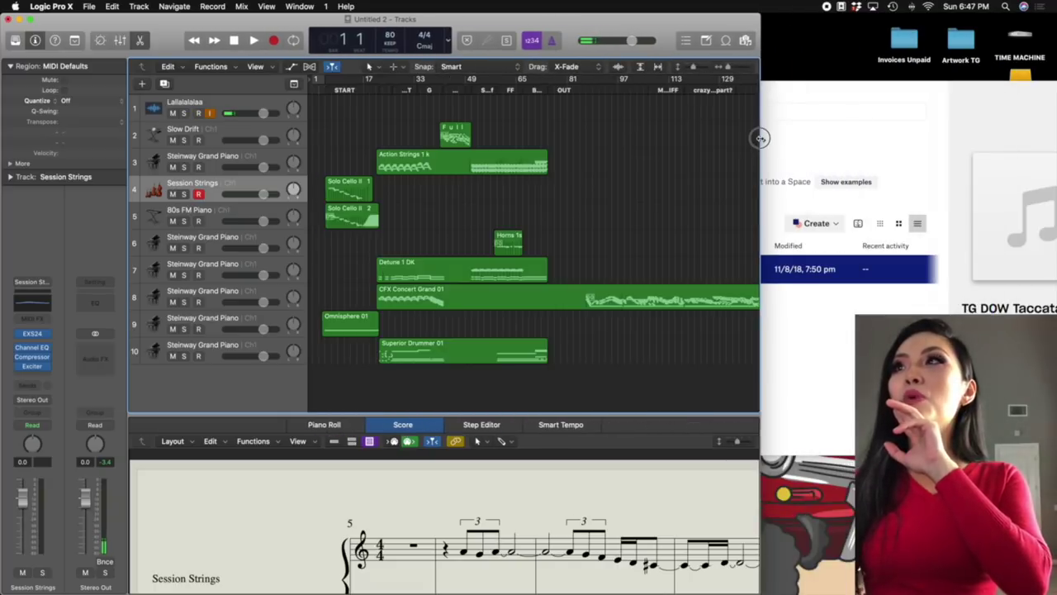
click(873, 129)
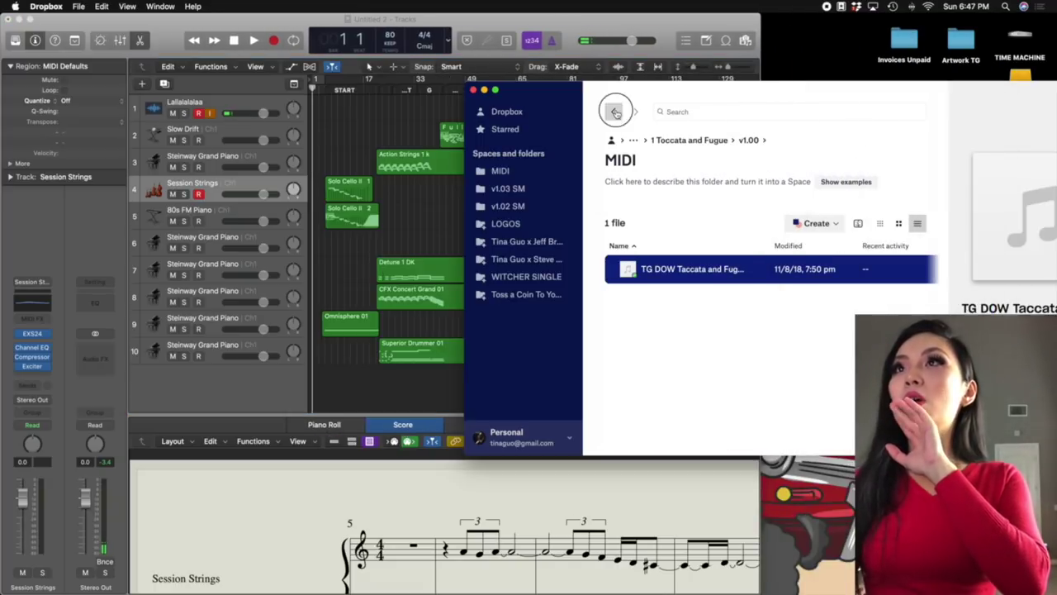
click(613, 110)
click(694, 270)
double_click(694, 270)
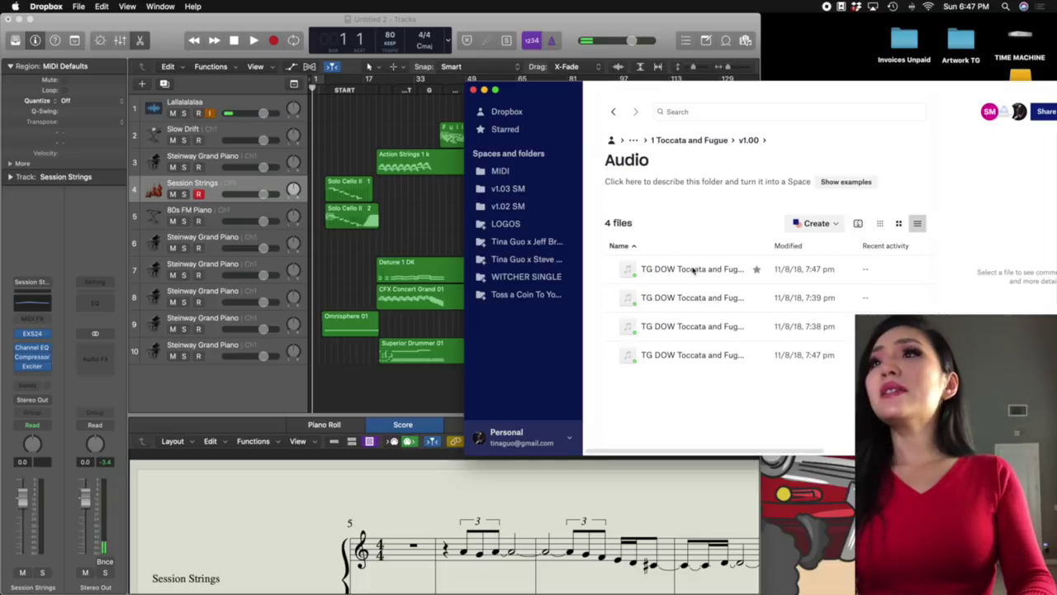
click(697, 272)
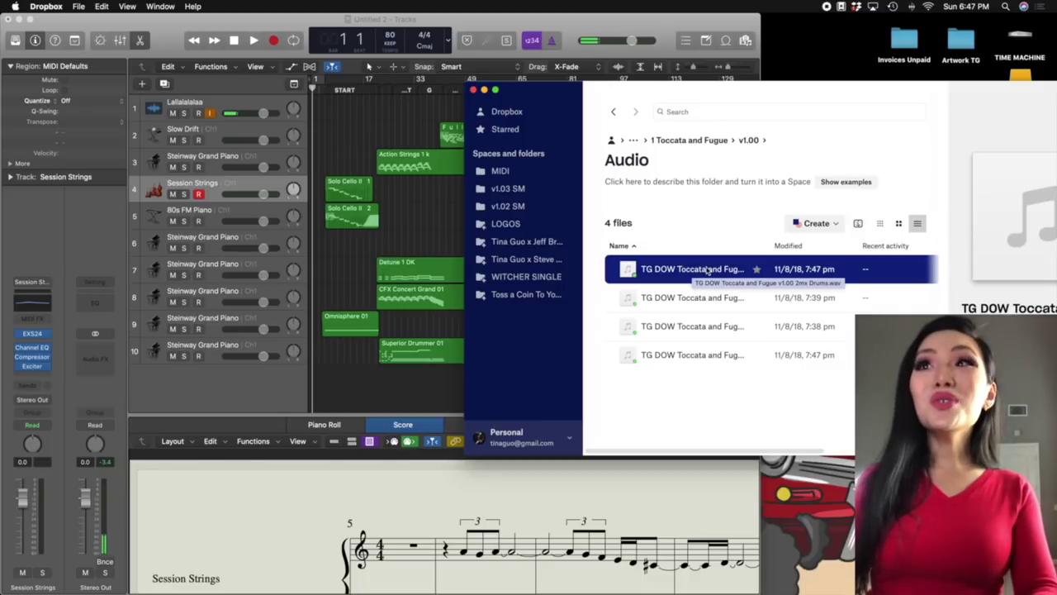
drag(708, 271, 314, 385)
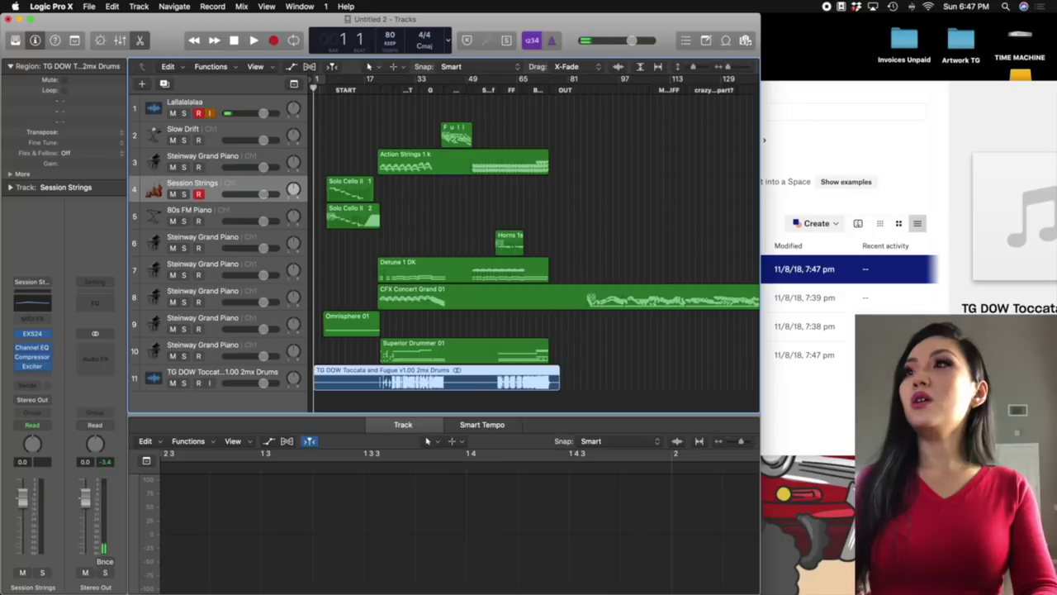
- Drag the MxMinus stem from Dropbox into Logic as its own track
click(850, 309)
drag(743, 295, 318, 405)
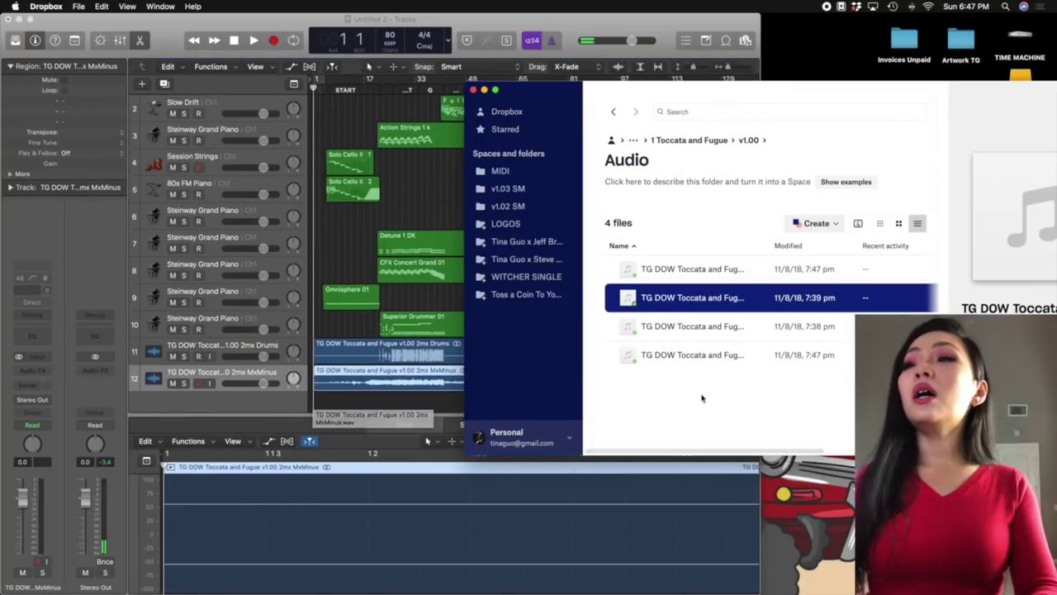
click(702, 398)
click(681, 355)
shift+click(679, 327)
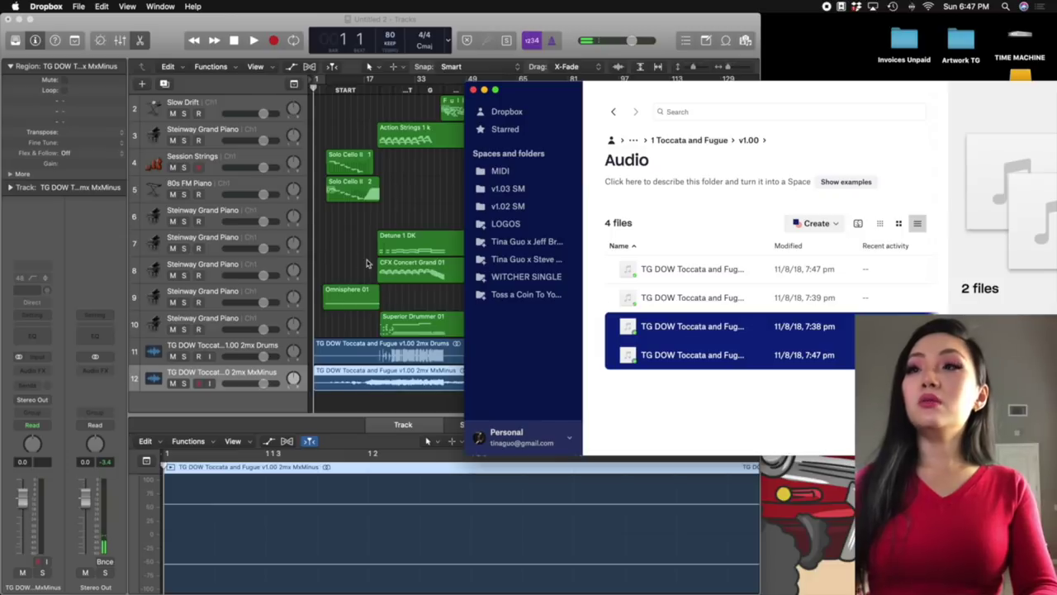
mouse_move(693, 326)
mouse_down()
mouse_move(364, 385)
mouse_move(696, 354)
mouse_move(700, 328)
mouse_up()
- Import all four Audio stems, including Tuvan Drones and Clk, each onto a new track
key(Down)
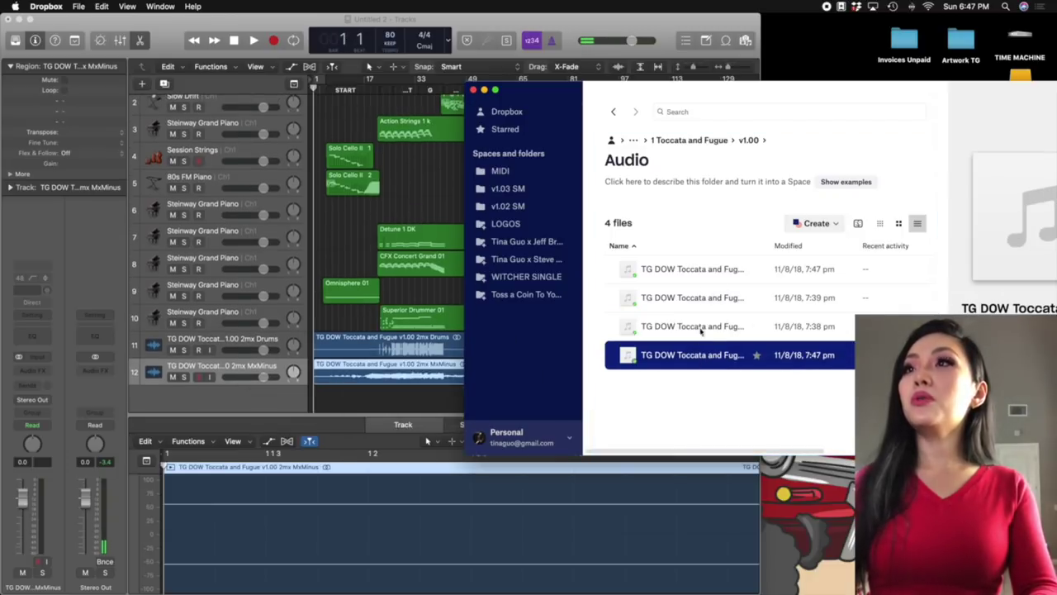
shift+click(698, 270)
drag(698, 270, 312, 405)
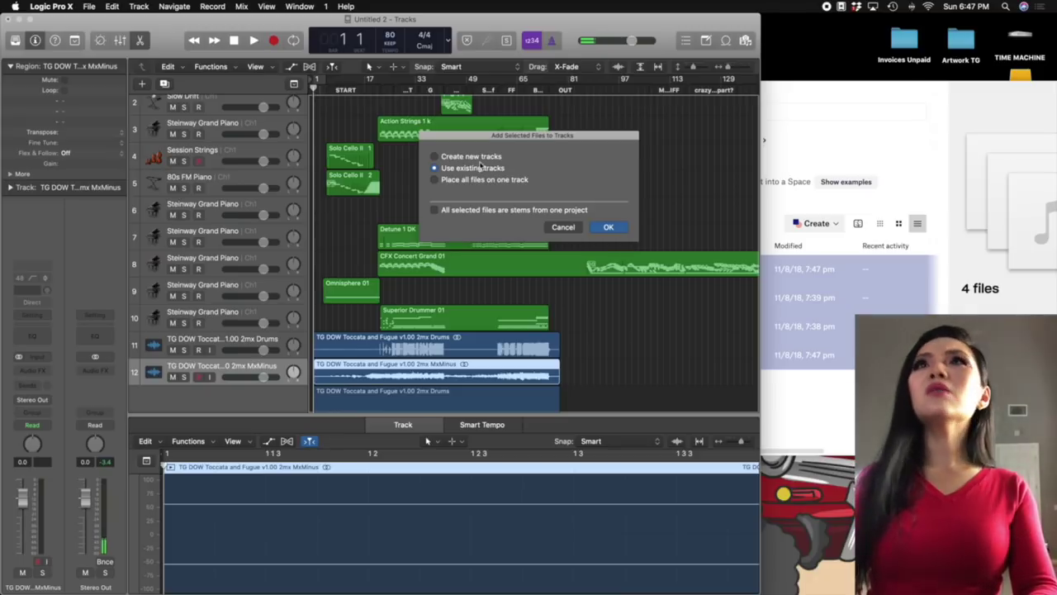
click(484, 157)
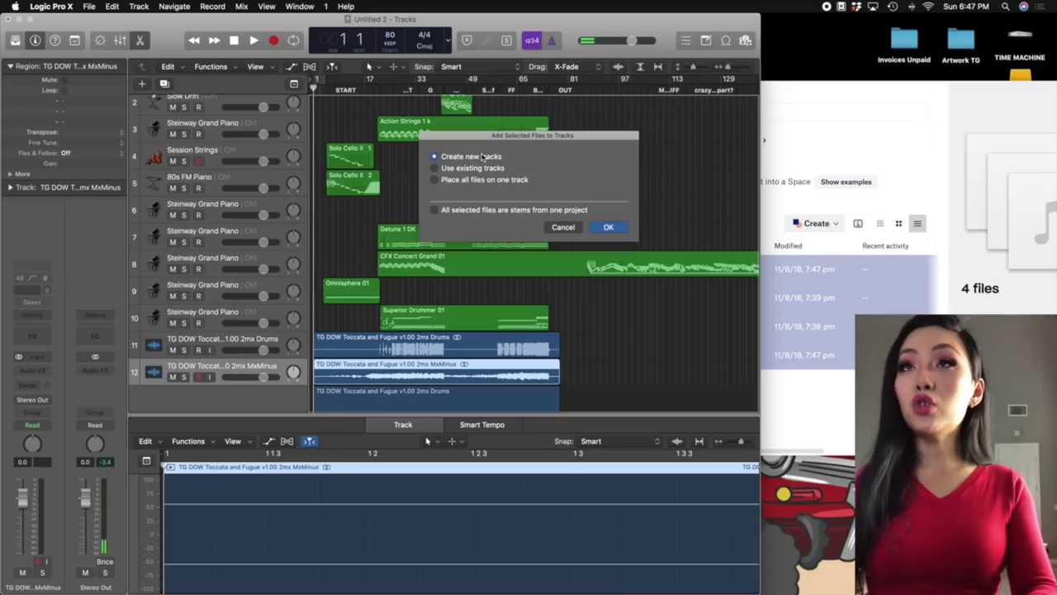
click(603, 227)
scroll(397, 309, up, 1)
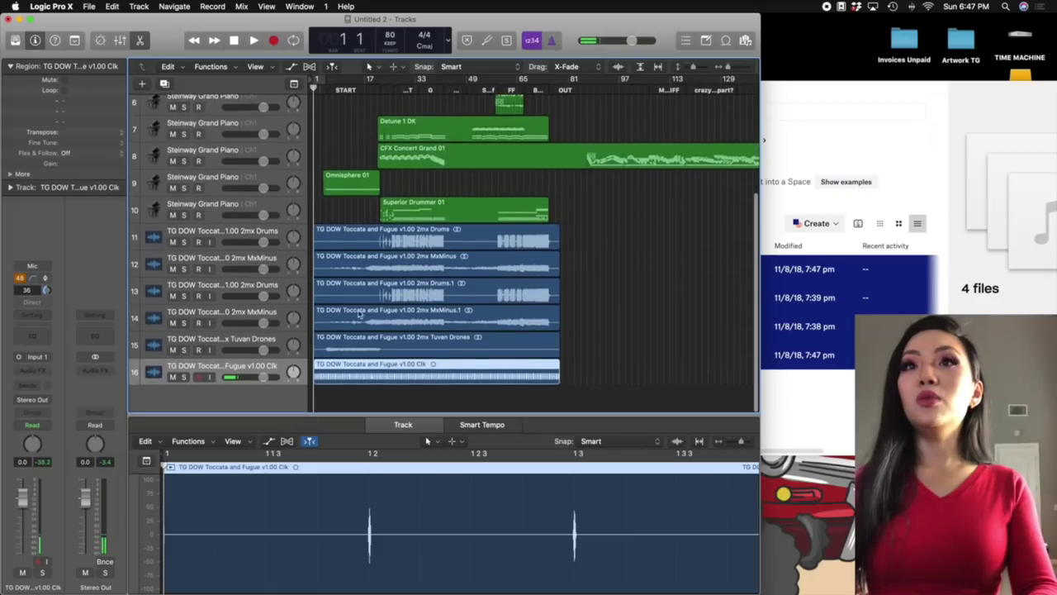
- Delete the duplicate Drums and MxMinus tracks and audition the stems
drag(576, 238, 520, 266)
key(super+BackSpace)
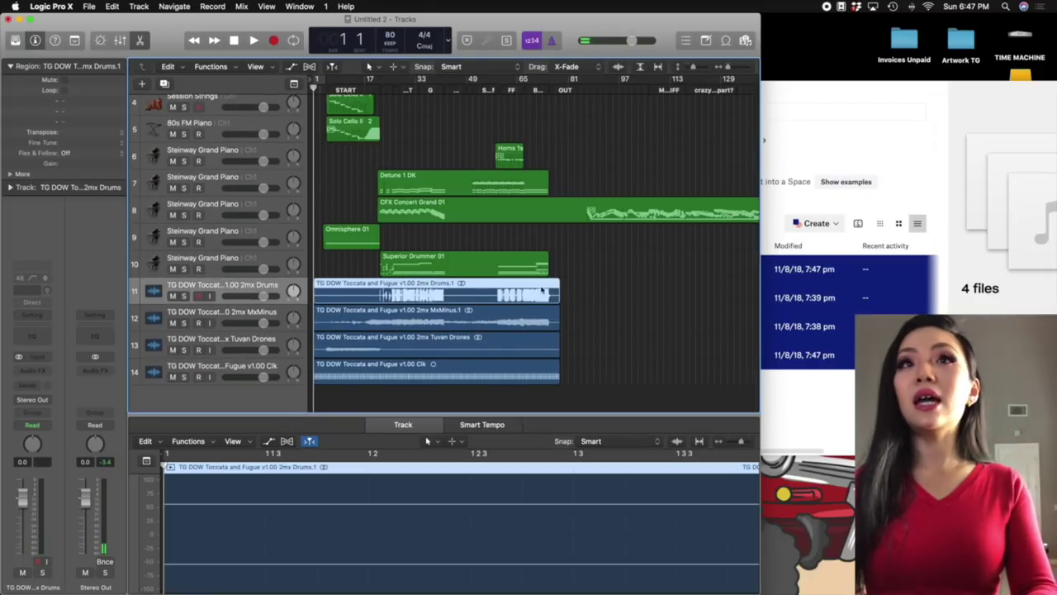
key(space)
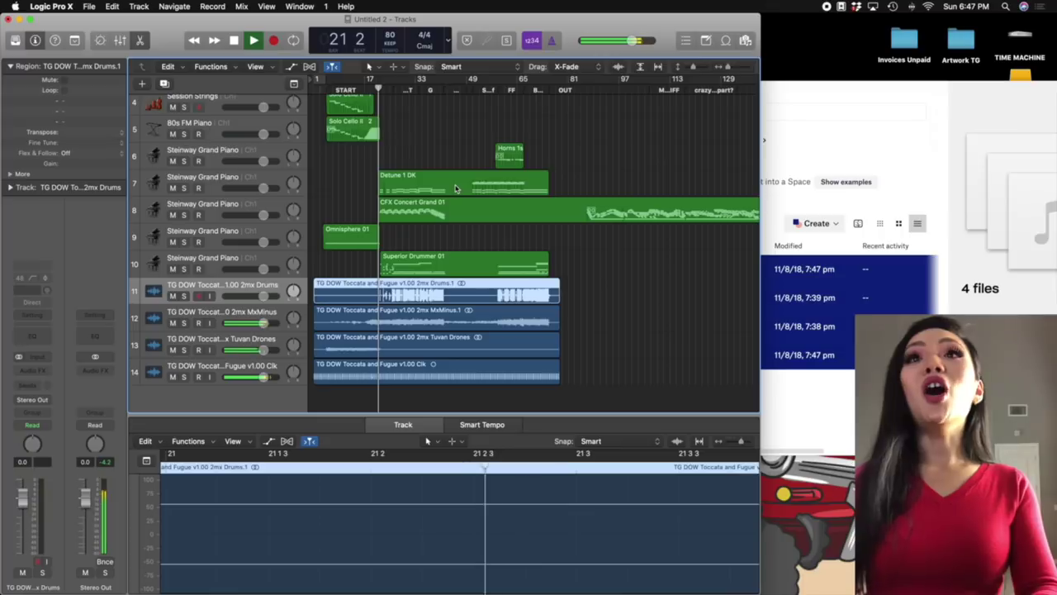
key(space)
- Delete the MIDI regions, their empty instrument tracks, and the Slow Drift track
drag(616, 269, 325, 100)
key(Delete)
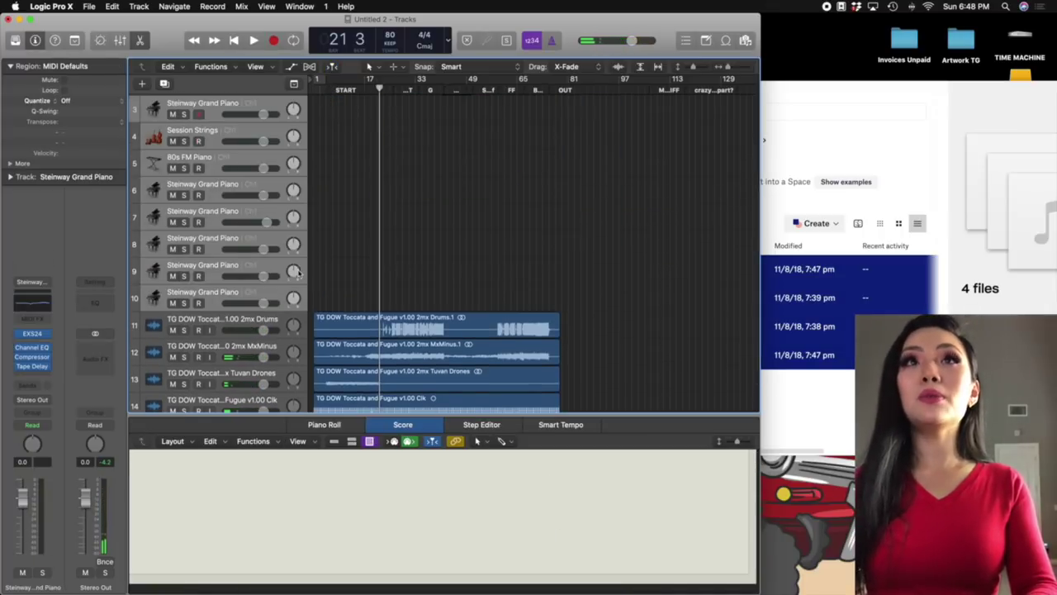
key(super+BackSpace)
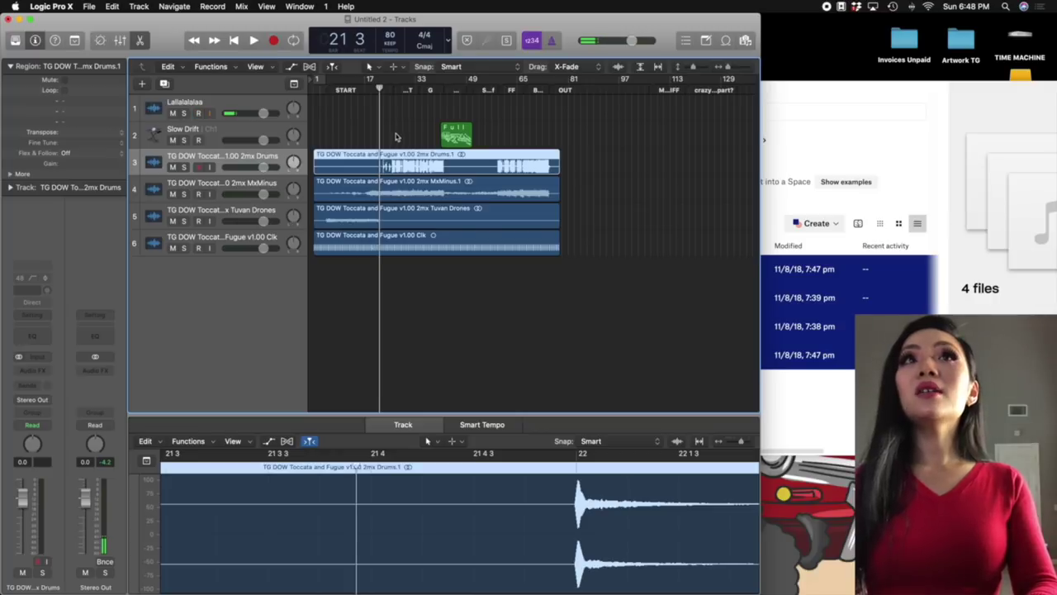
click(256, 134)
key(super+BackSpace)
click(256, 130)
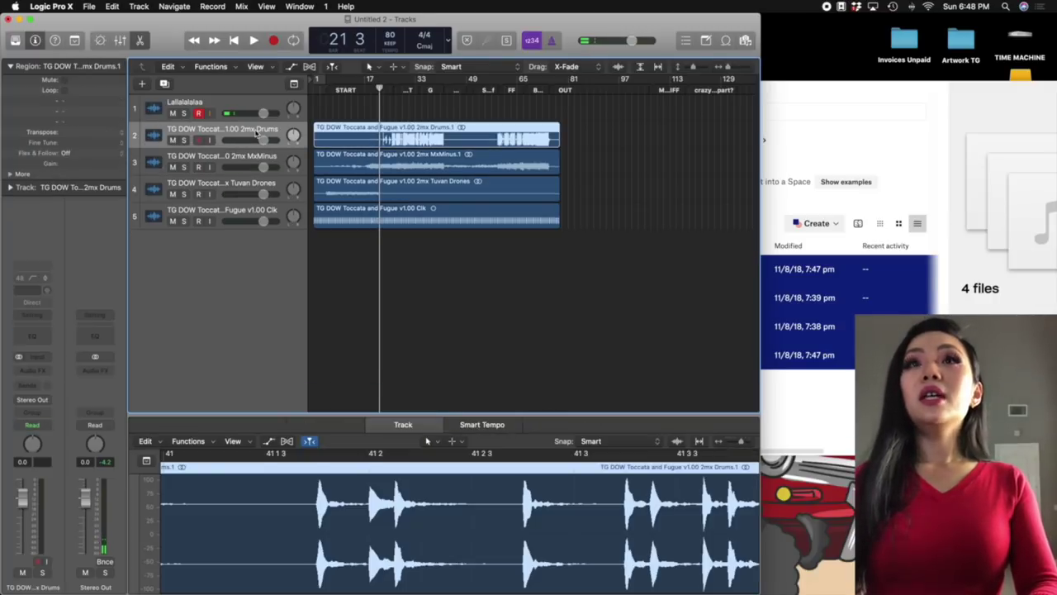
- Return the playhead to bar 1 and select the Lalalalalaa track for recording
click(318, 84)
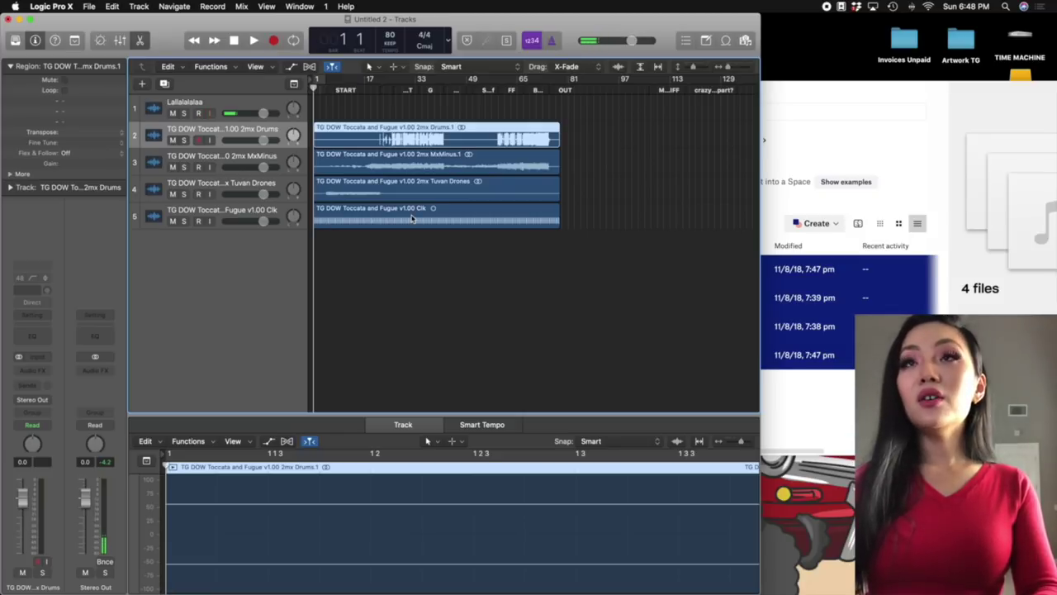
click(391, 170)
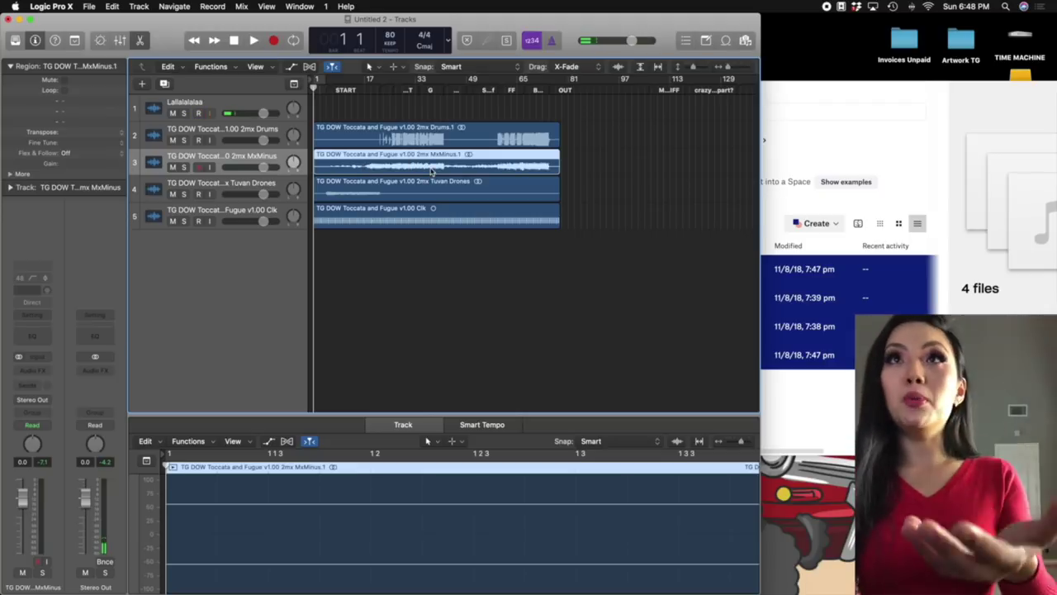
click(425, 142)
click(421, 190)
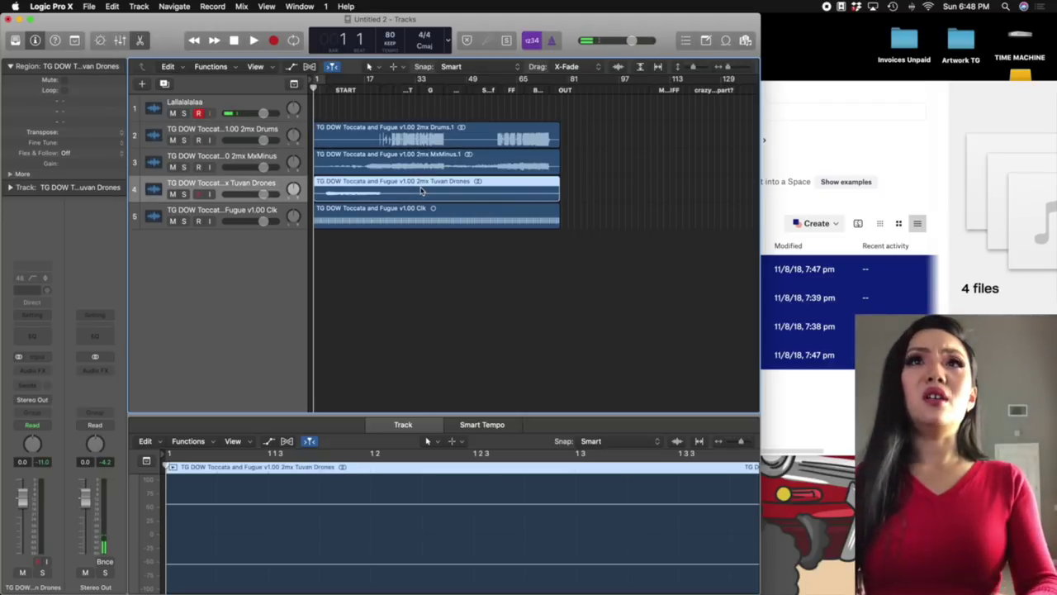
click(250, 101)
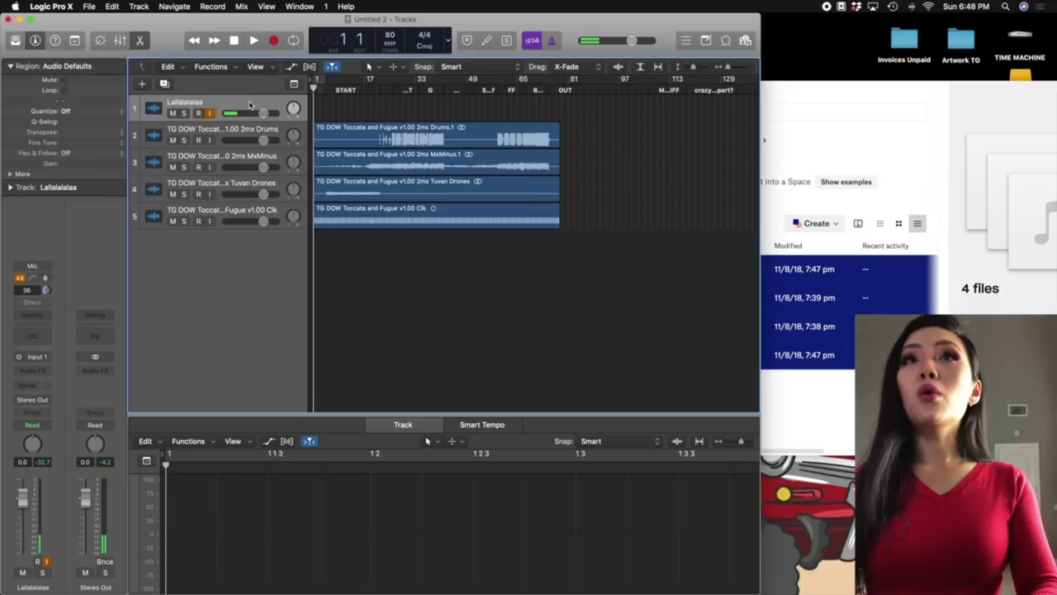
- Record a short take, Lalalalalaa#02, at bar 1, then widen the Logic window to full screen
mouse_move(263, 139)
mouse_down()
mouse_move(223, 140)
mouse_move(261, 139)
mouse_up()
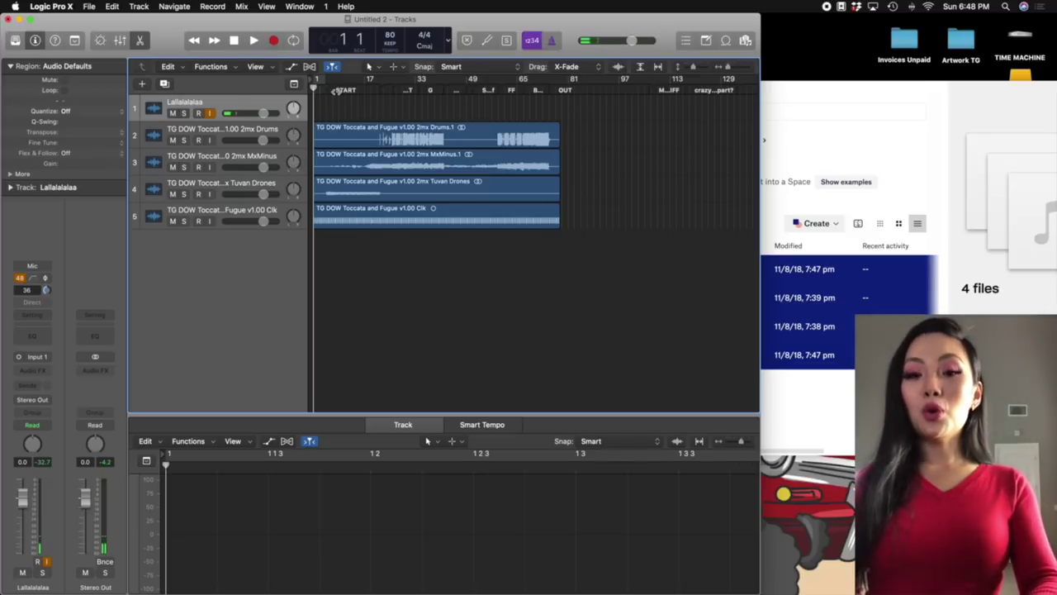
key(r)
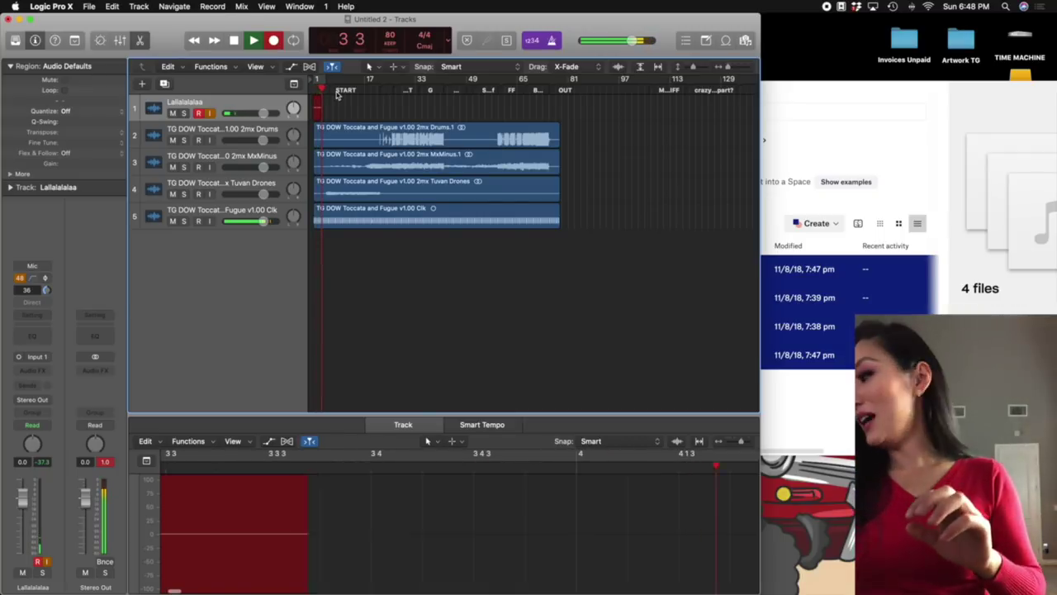
key(space)
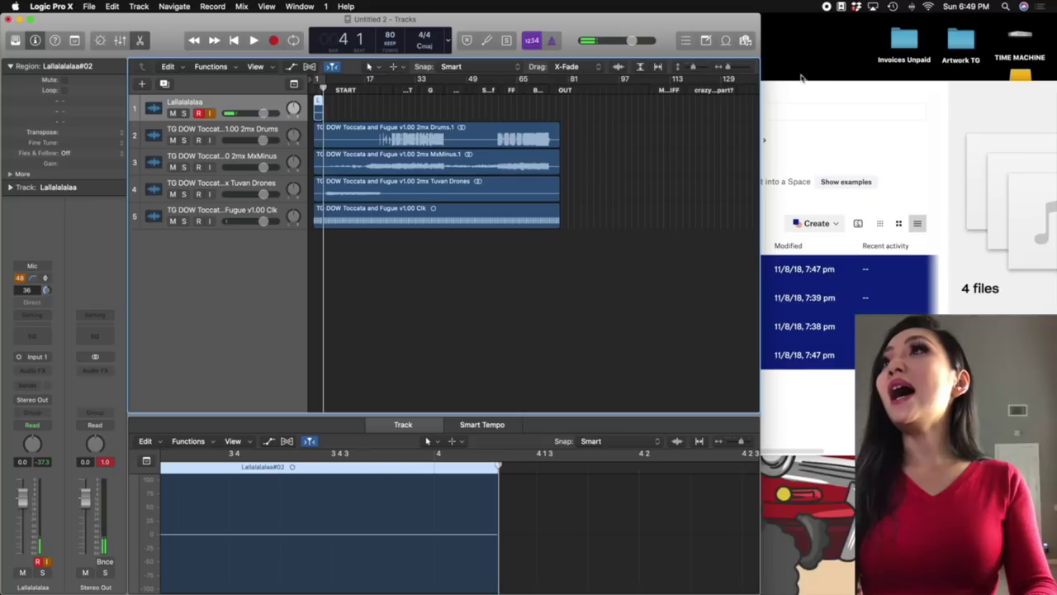
drag(760, 91, 1054, 86)
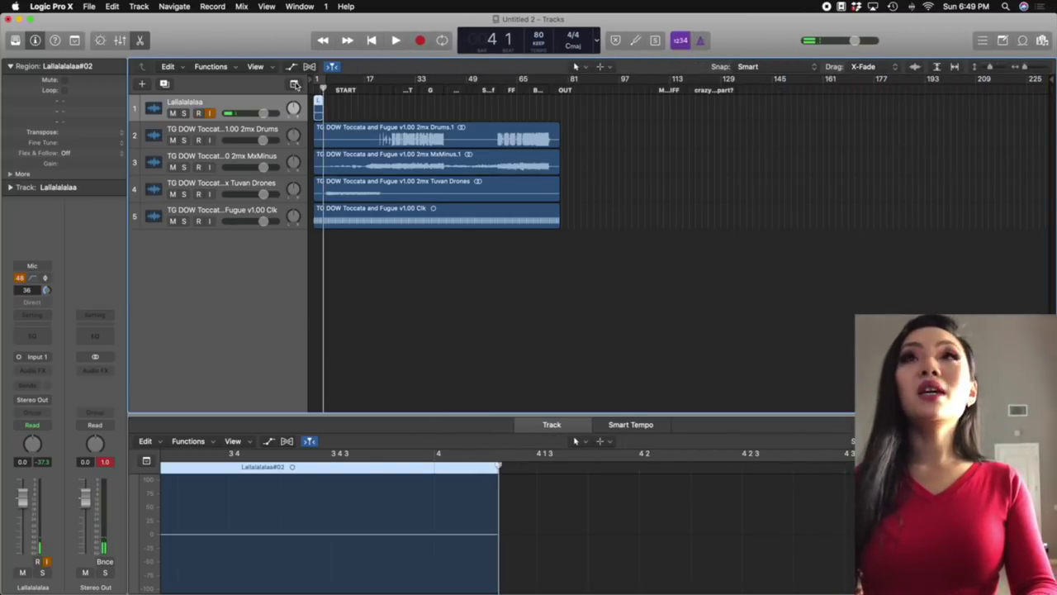
- Show the Arrangement, Marker, Signature and Tempo global tracks above the track list
click(295, 84)
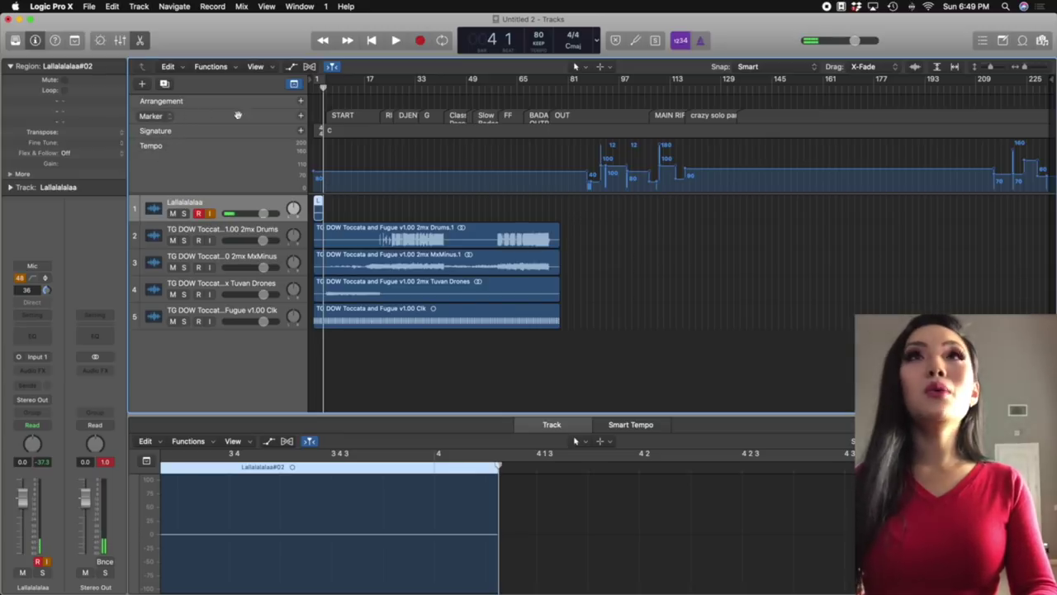